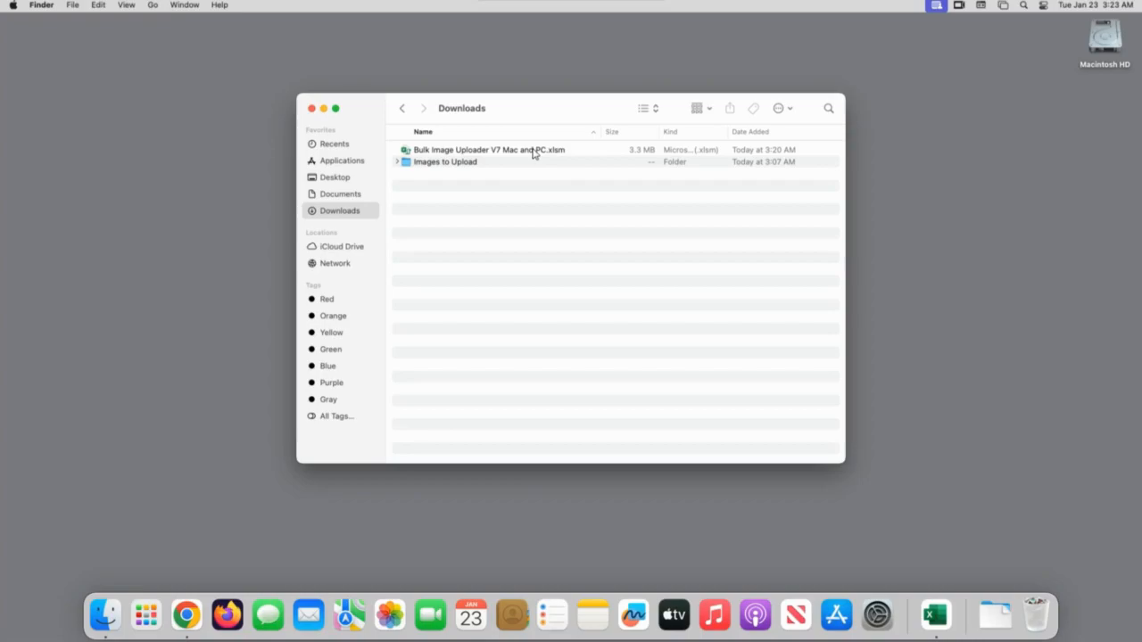
Open Bulk Image Uploader V7 Mac and PC.xlsm from the Downloads folder with macros enabled.
click(533, 150)
key(Return)
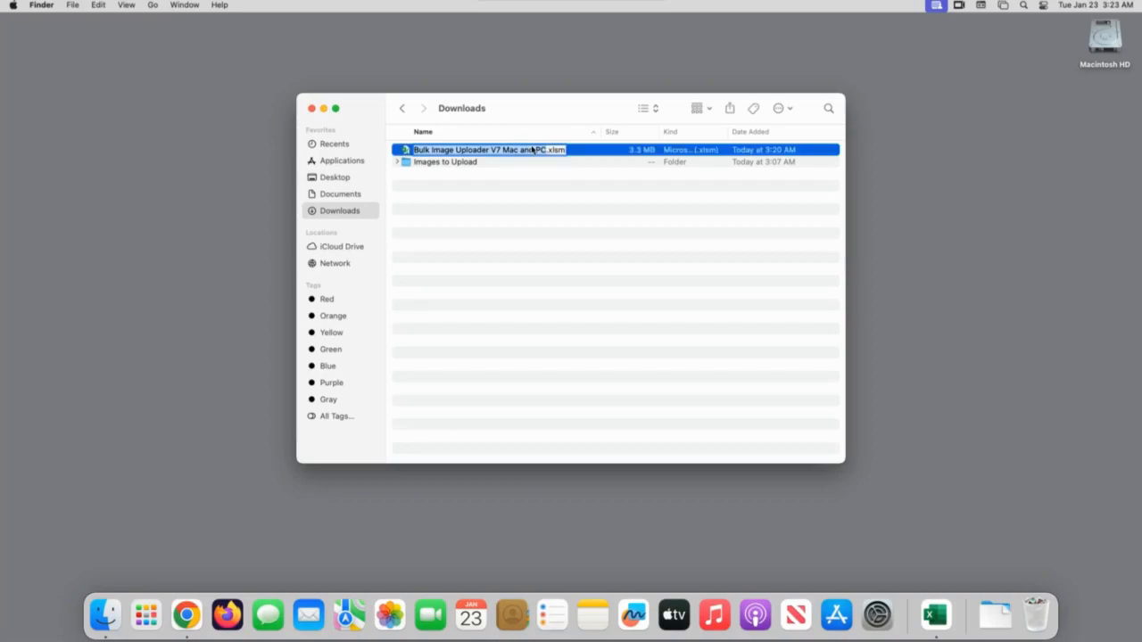
click(589, 149)
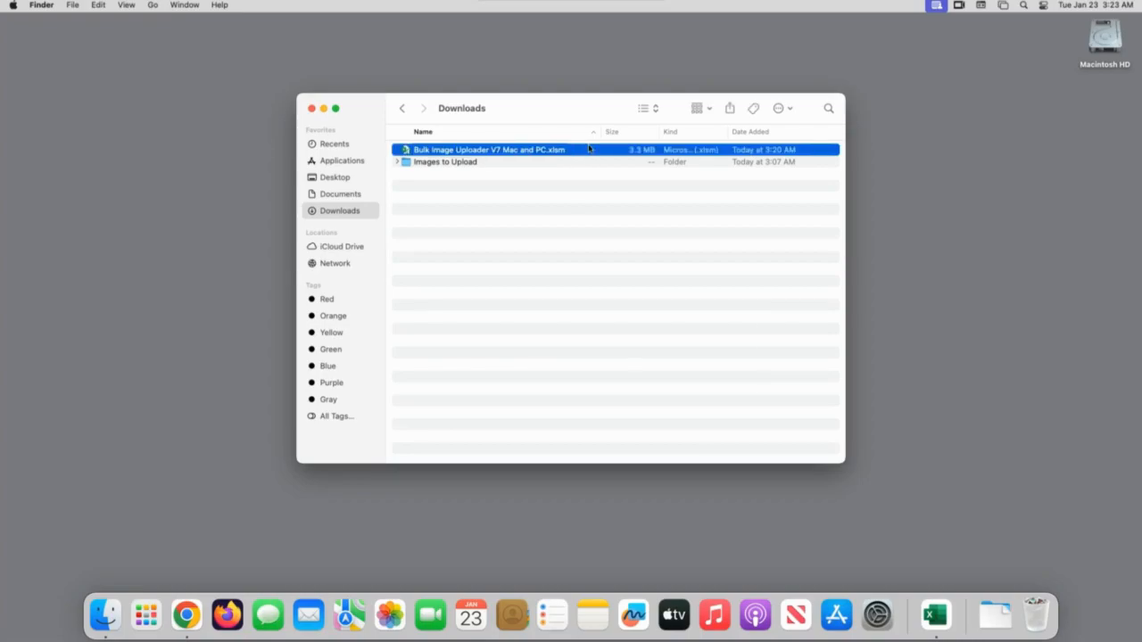
double_click(589, 149)
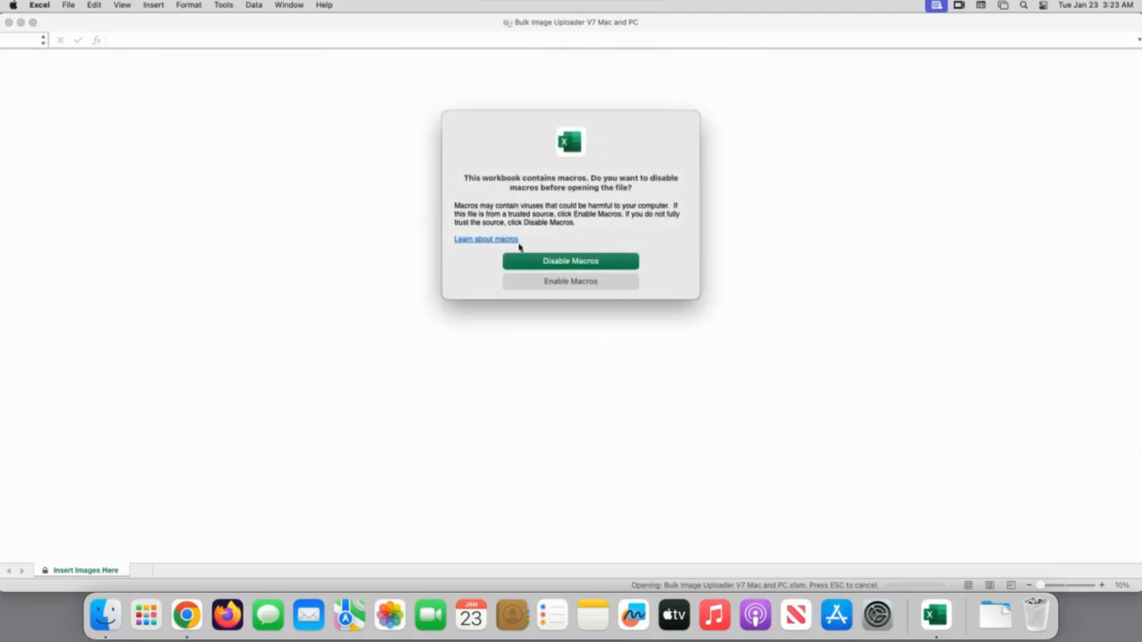
click(581, 283)
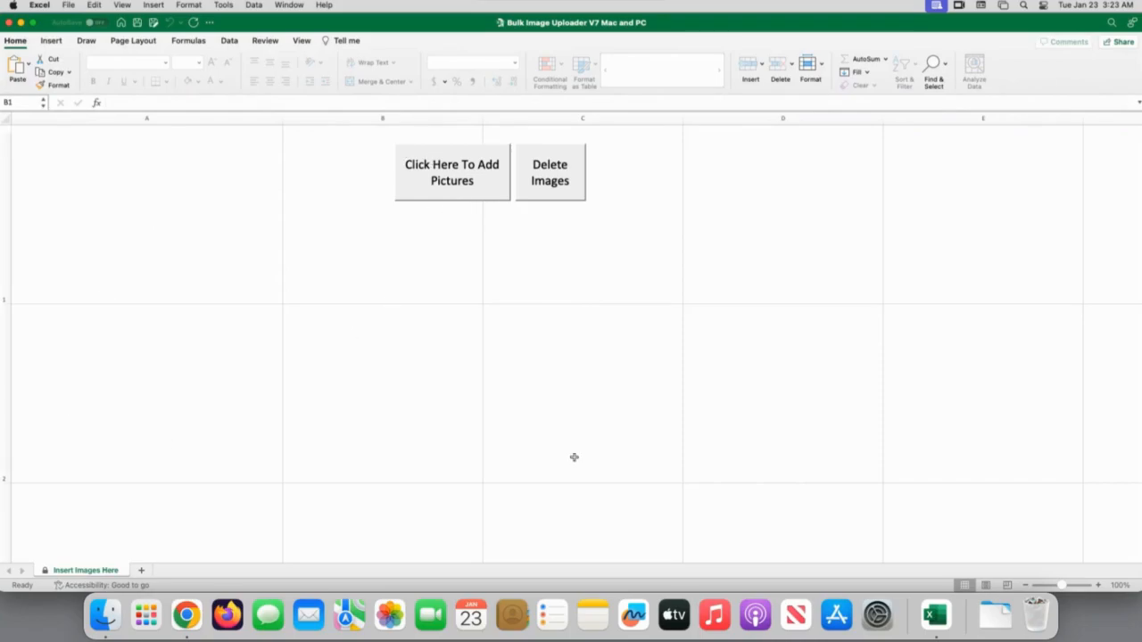
Start adding pictures, accept the removal of any pictures on the sheet, and show the instructions for choosing the image folder.
click(453, 175)
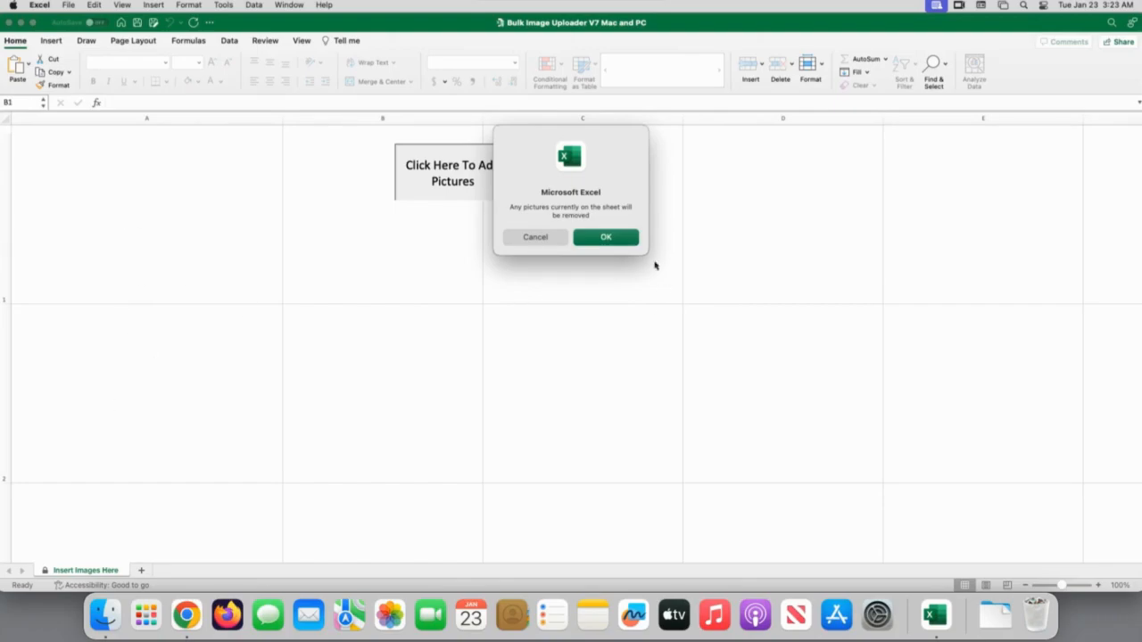
click(611, 241)
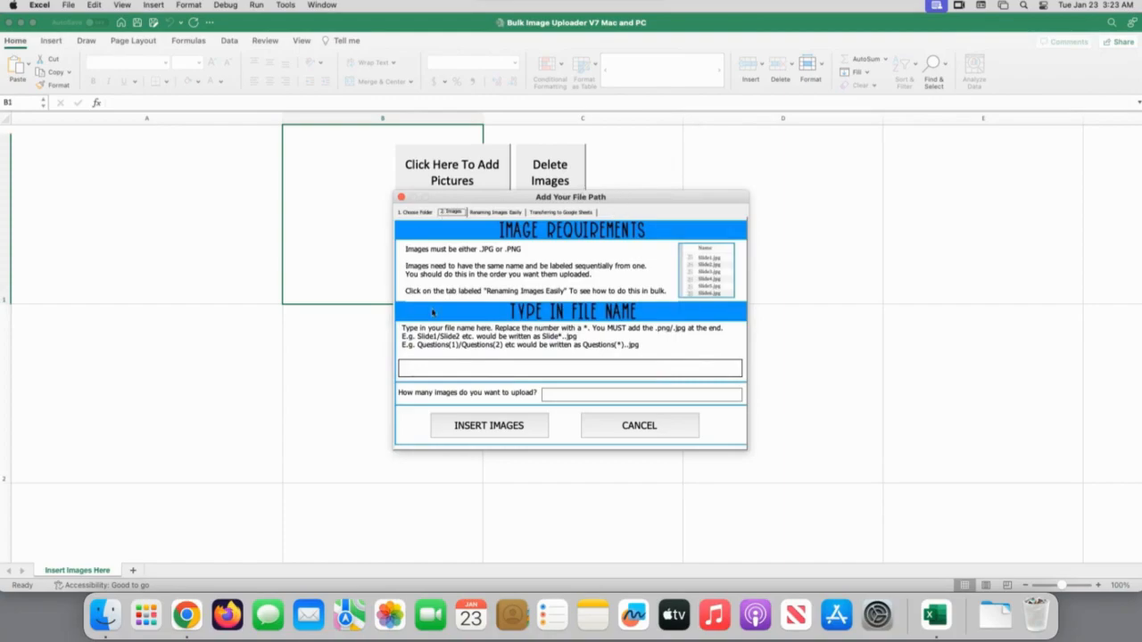
click(415, 213)
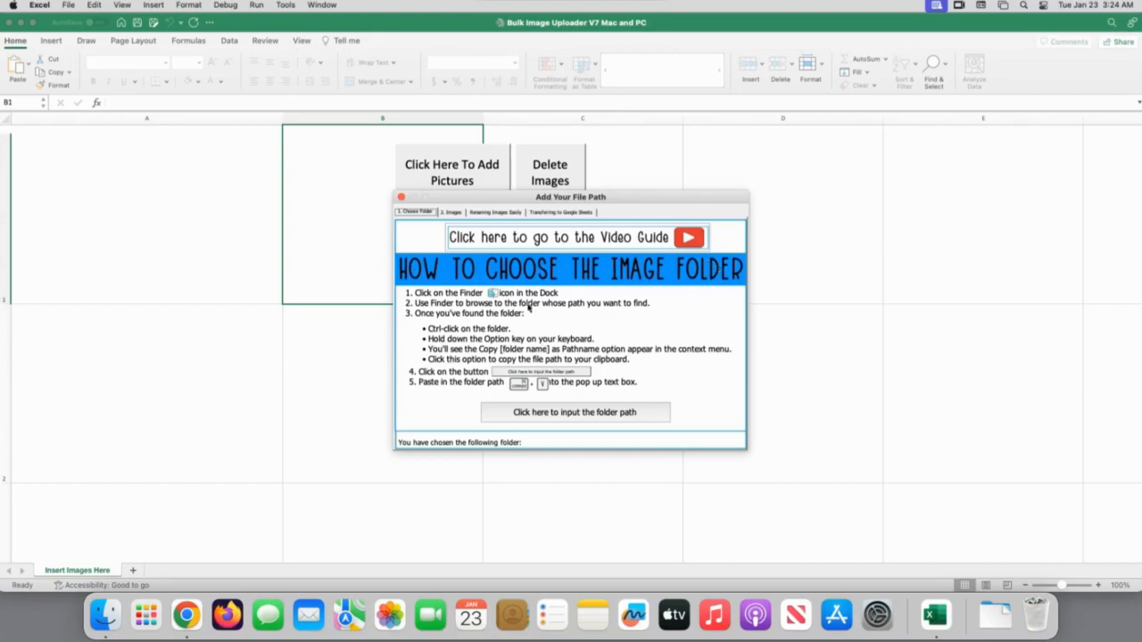
Switch to Finder and copy the Images to Upload folder's pathname from Downloads.
click(112, 622)
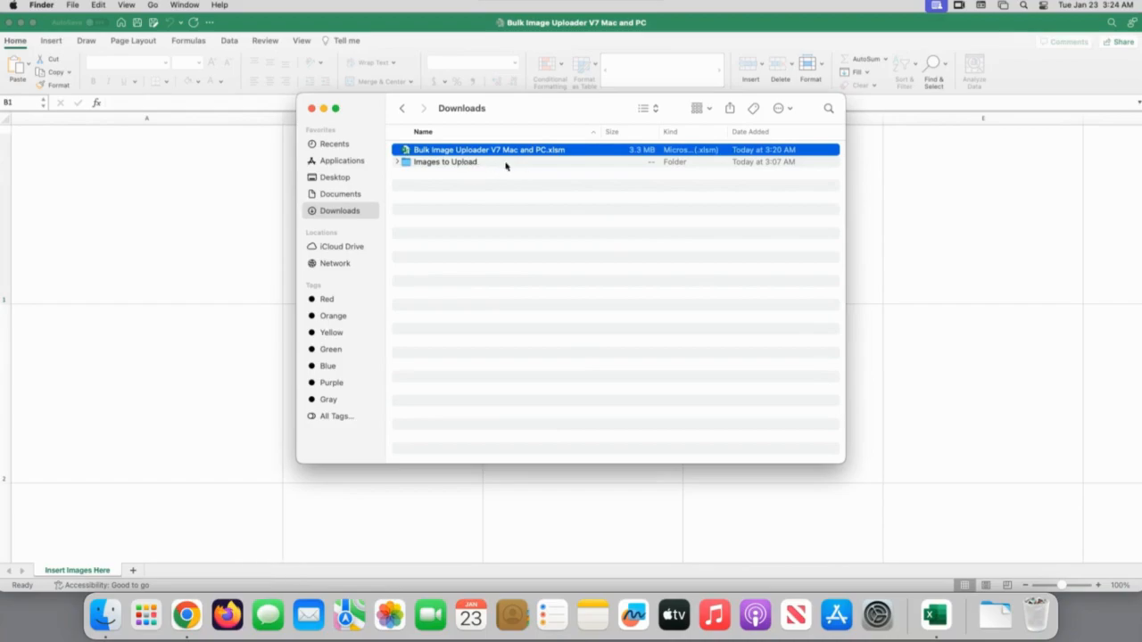
click(453, 166)
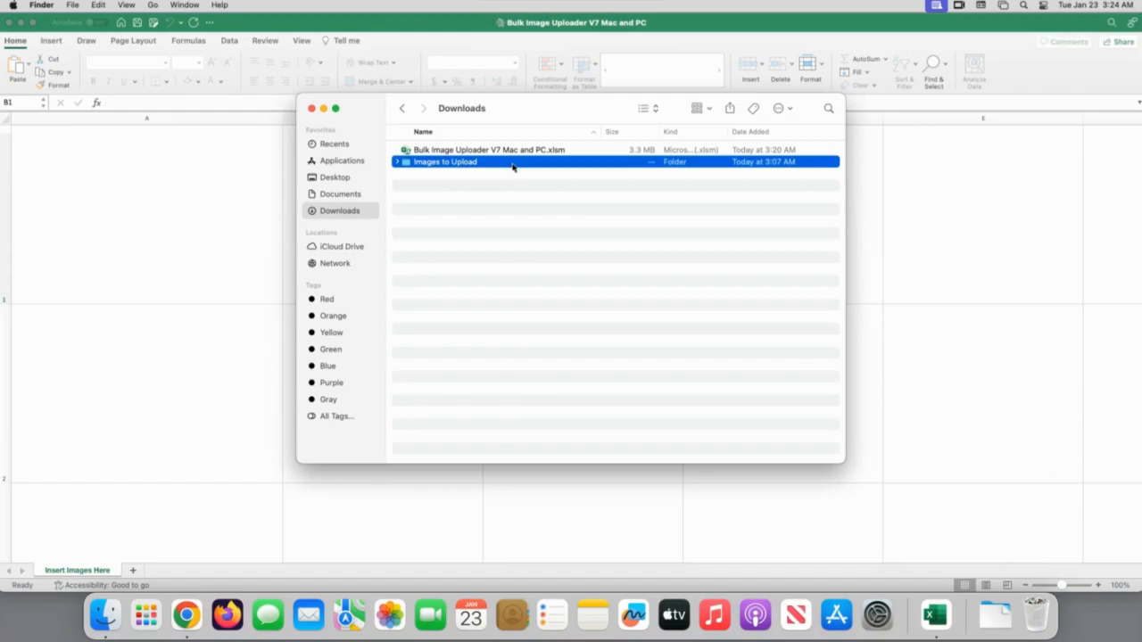
right_click(513, 167)
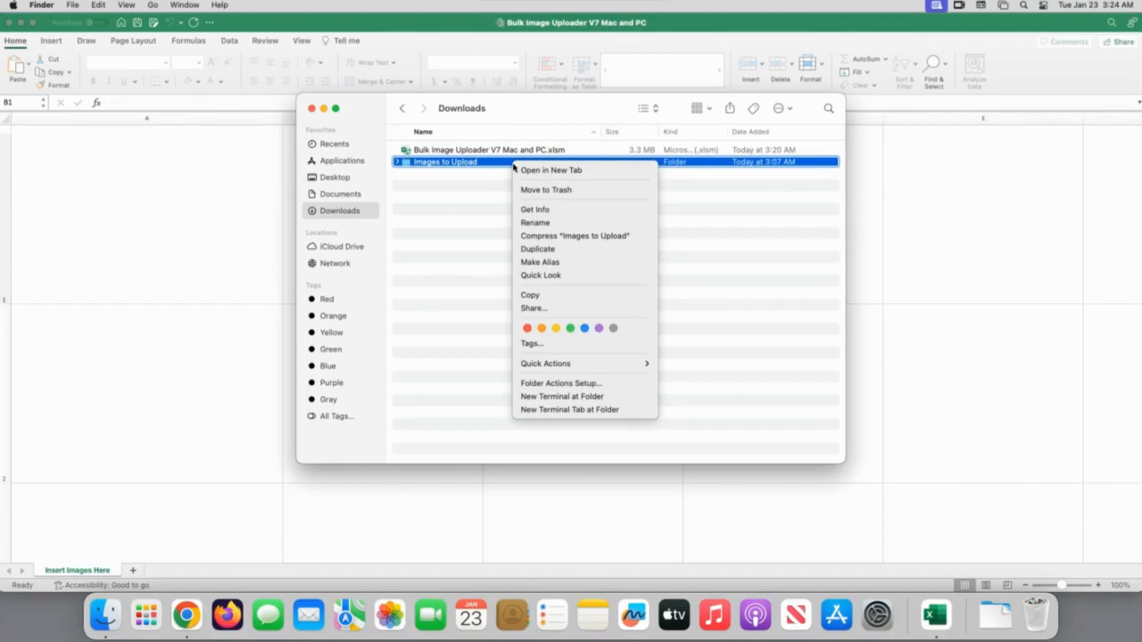
key(alt)
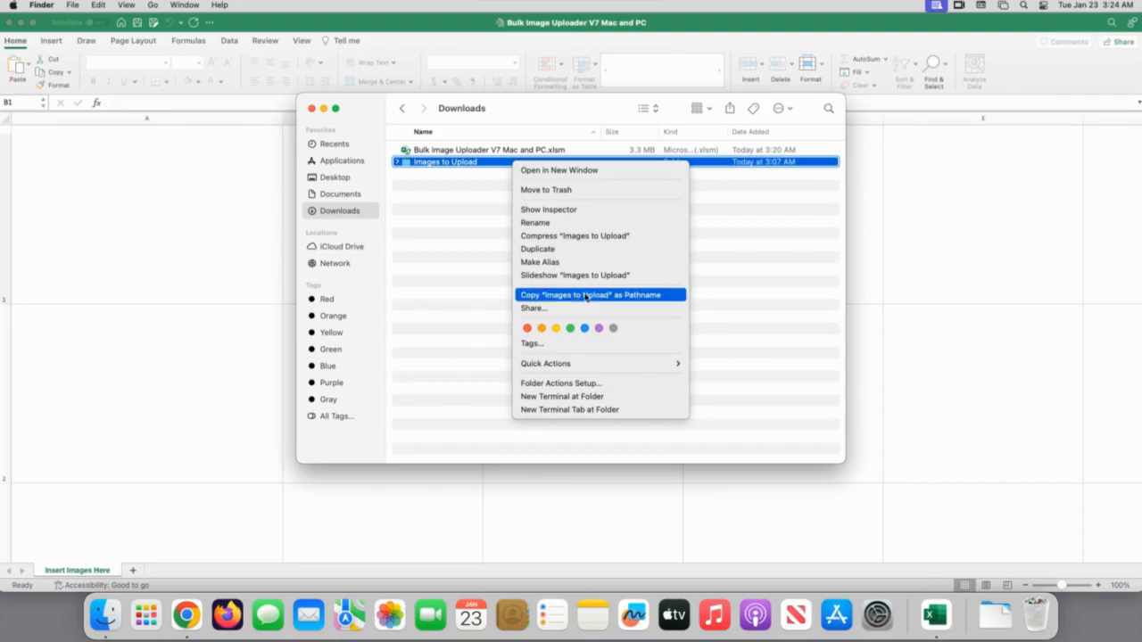
click(667, 296)
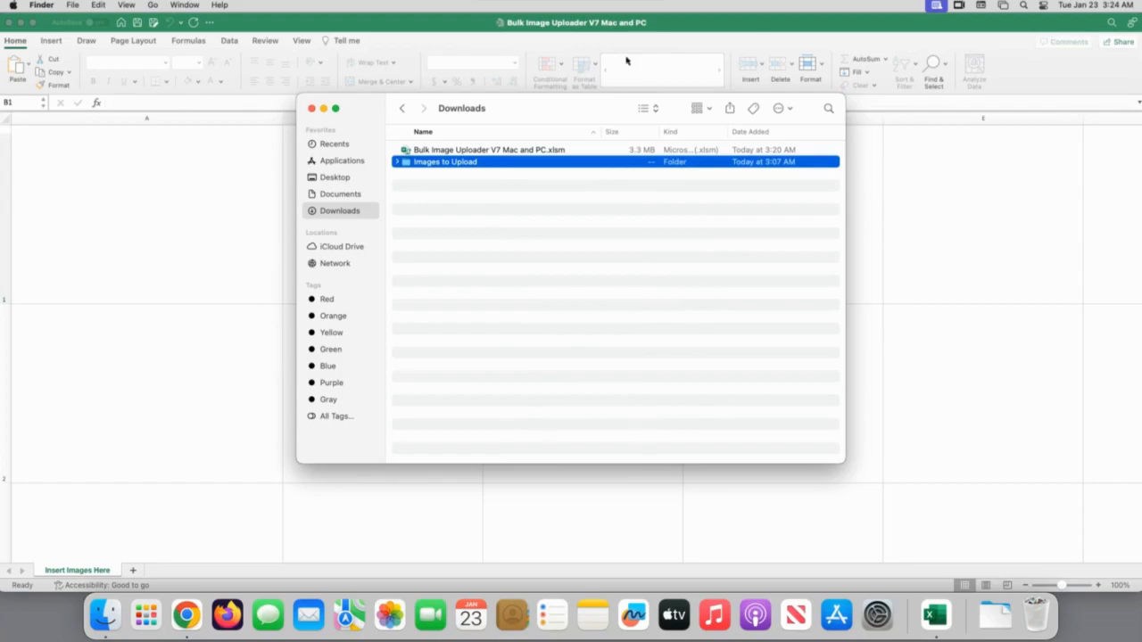
Return to Excel and set the image folder path to /Users/admin/Downloads/Images to Upload.
click(730, 24)
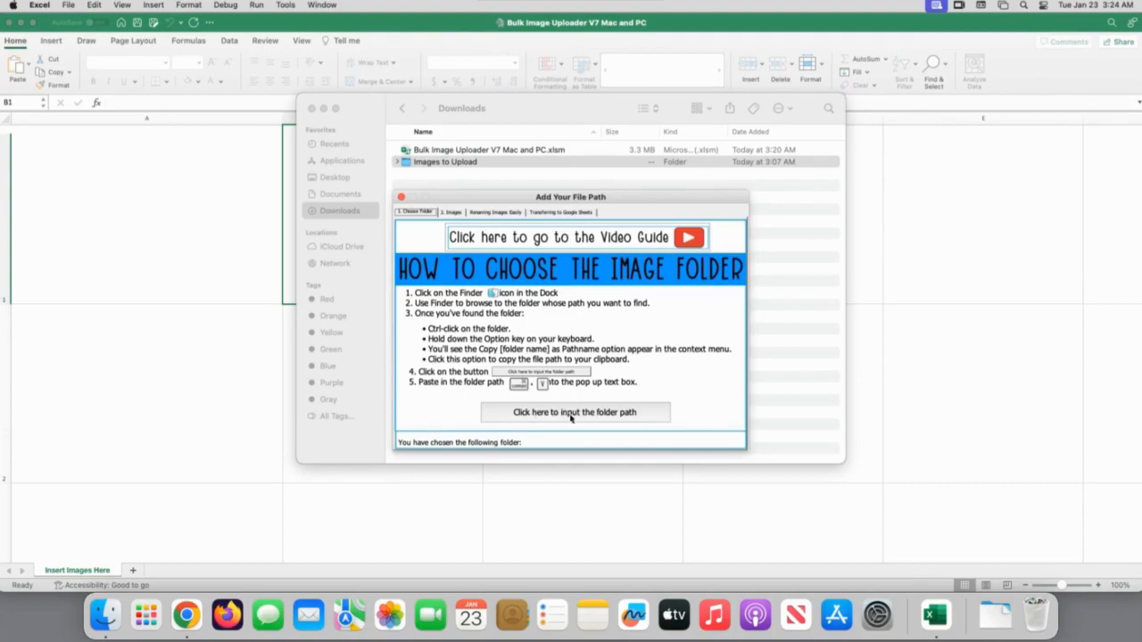
click(573, 415)
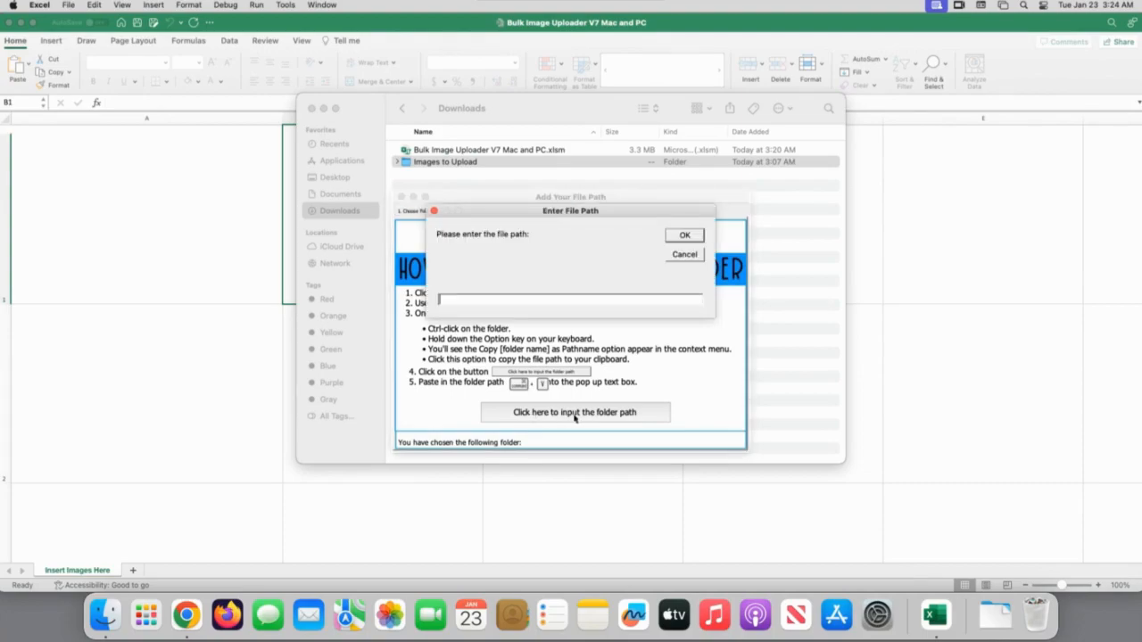
text(/Users/admin/Downloads/Images to Upload)
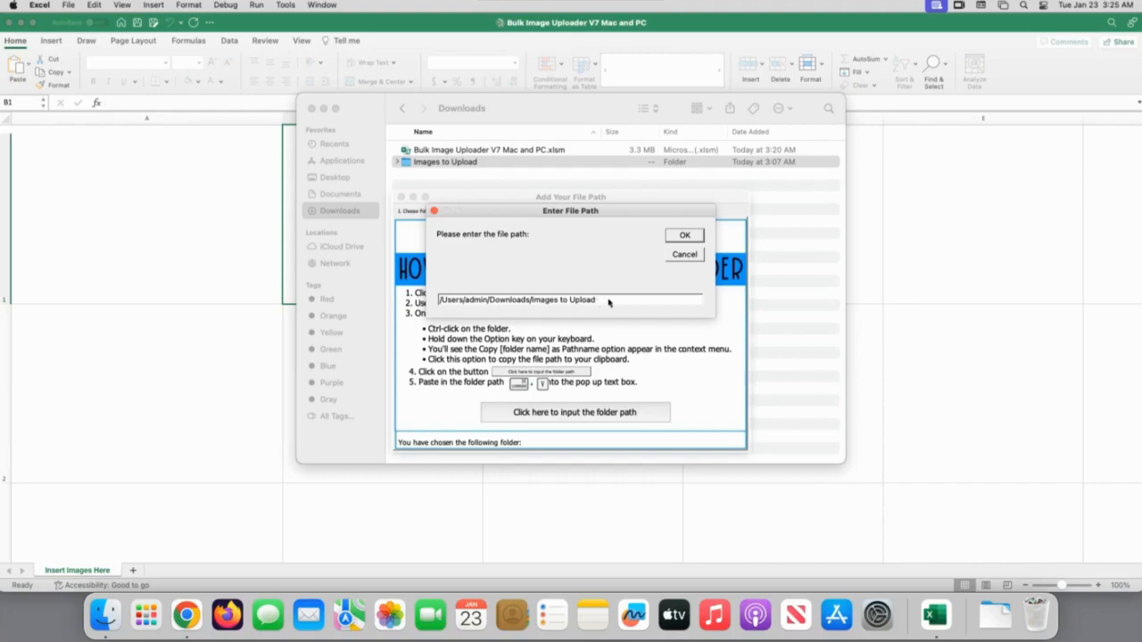
click(684, 237)
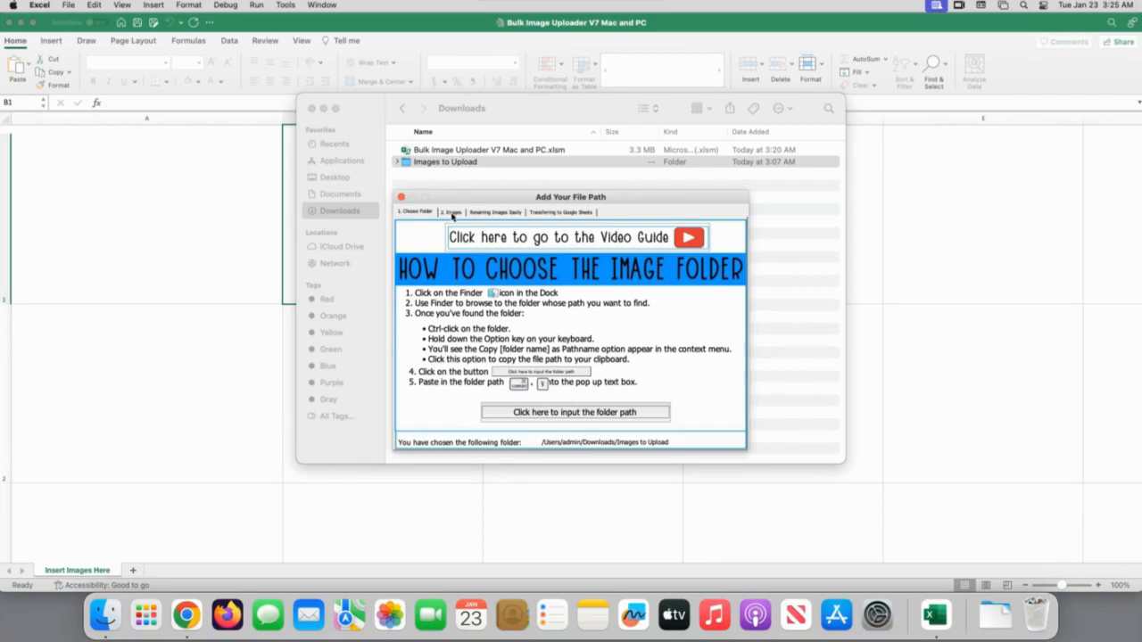
Show the uploader's image requirements, and expand the Images to Upload folder in Finder to list its files.
click(452, 214)
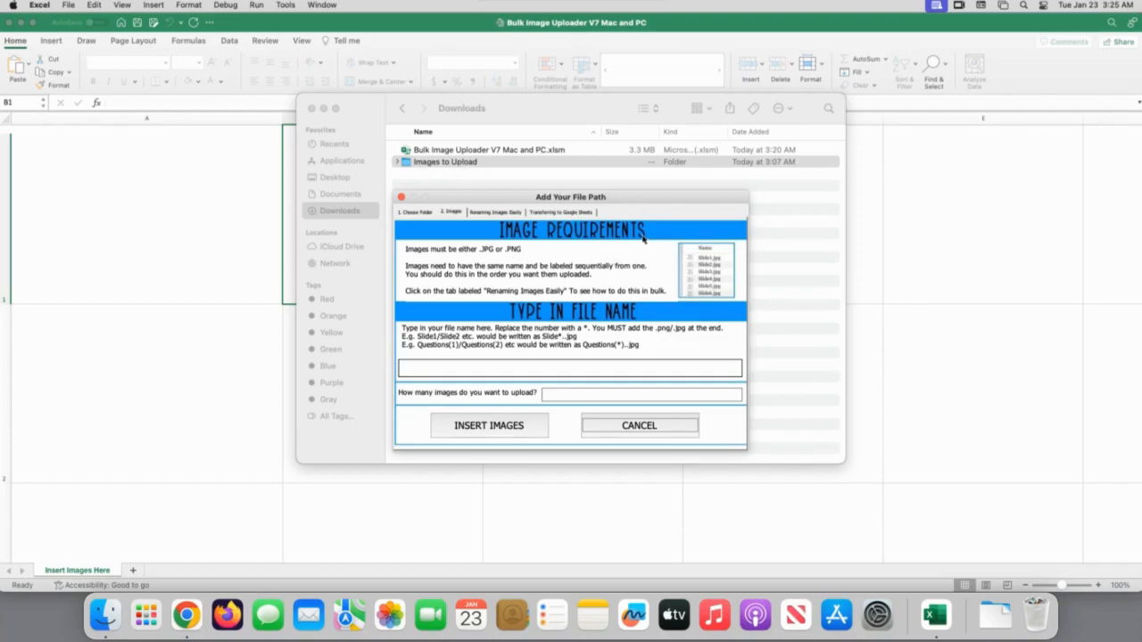
click(482, 166)
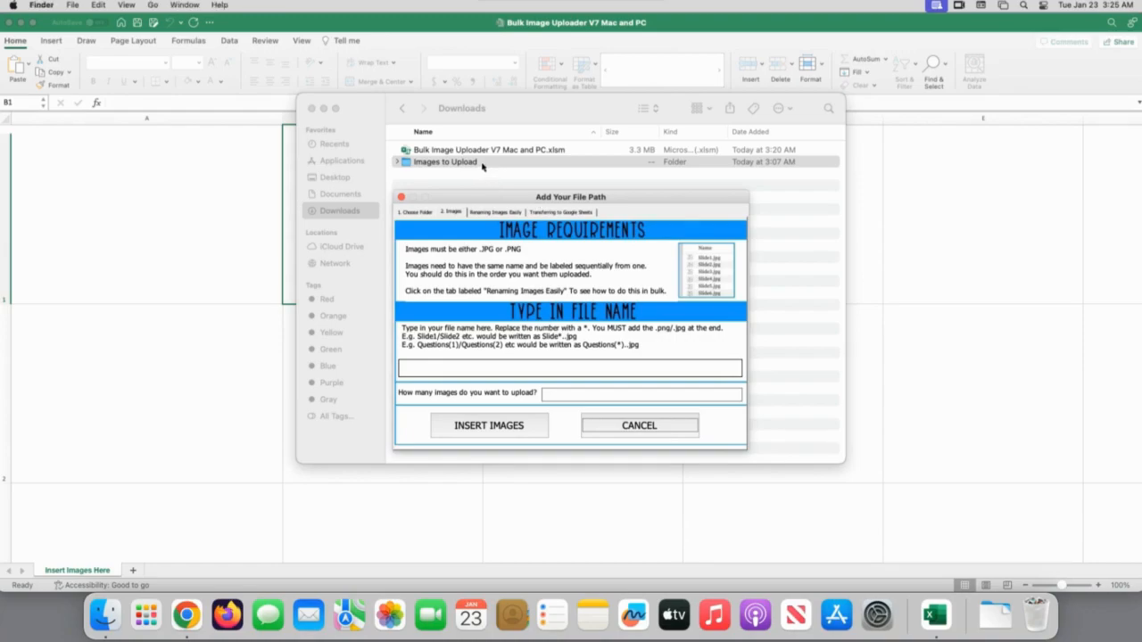
click(395, 165)
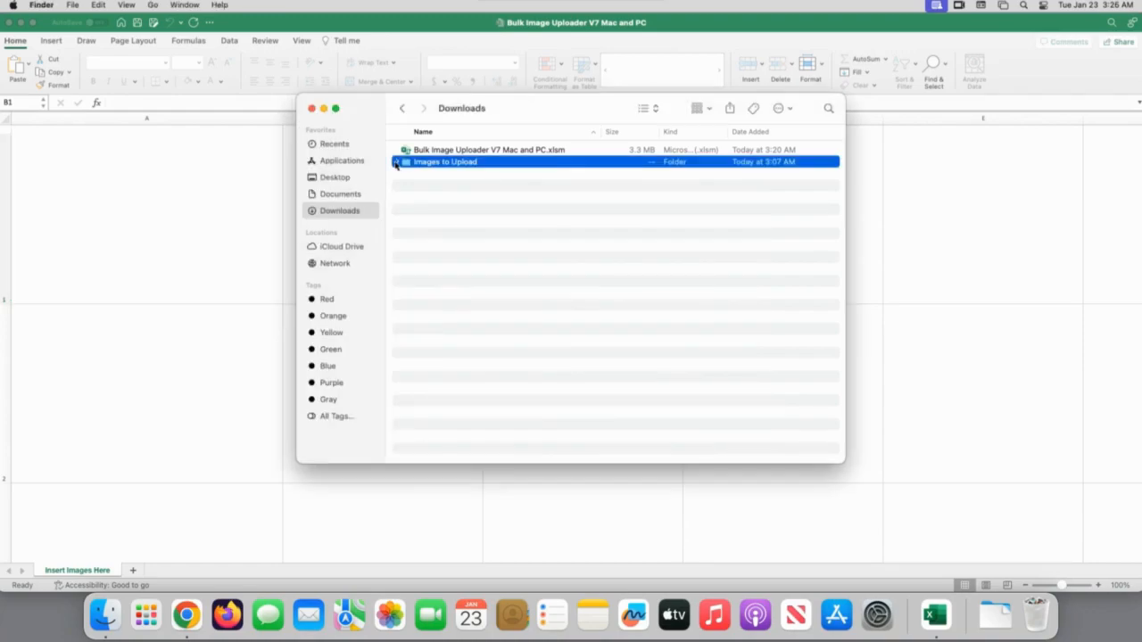
click(395, 164)
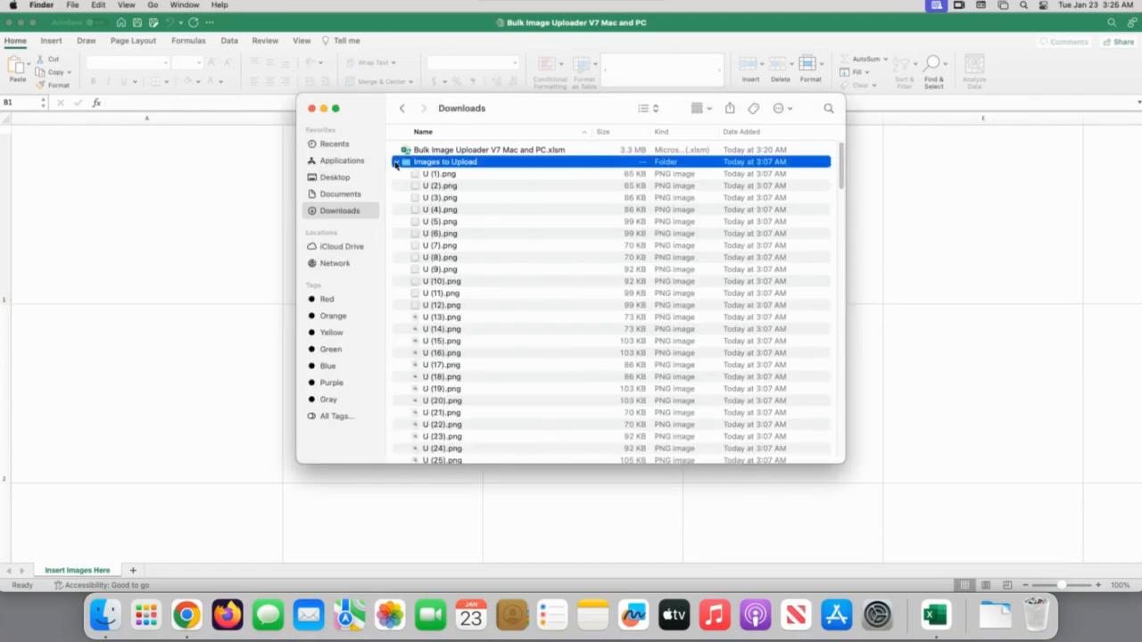
Rename all images from U (1).png to U (200).png using Name and Index format, custom name U, numbers after the name starting at 1.
click(492, 176)
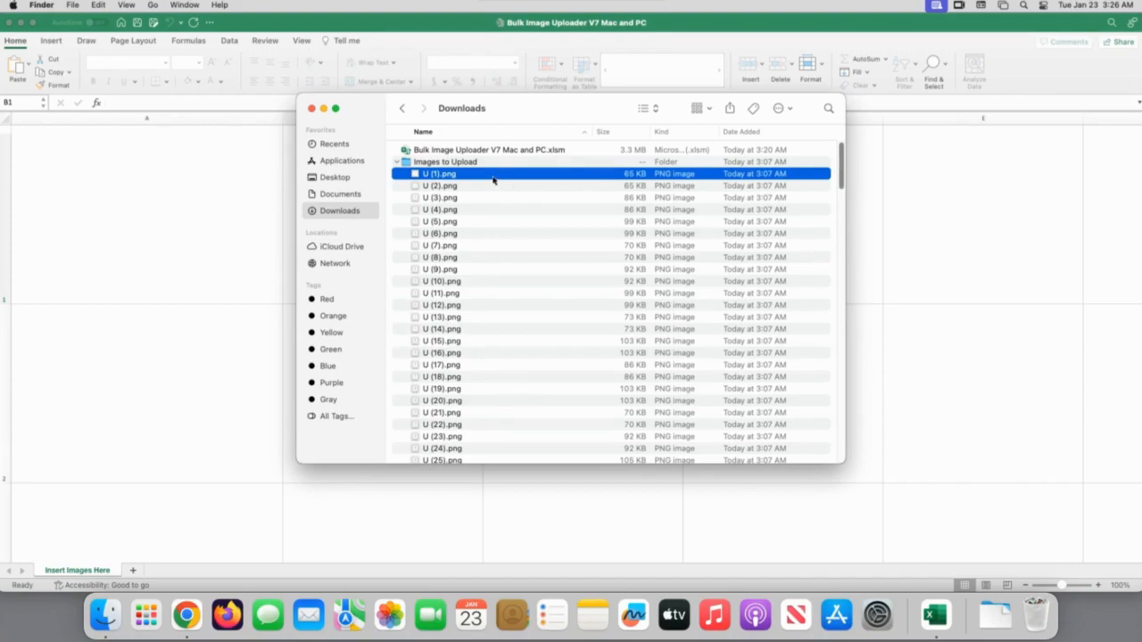
drag(839, 151, 839, 460)
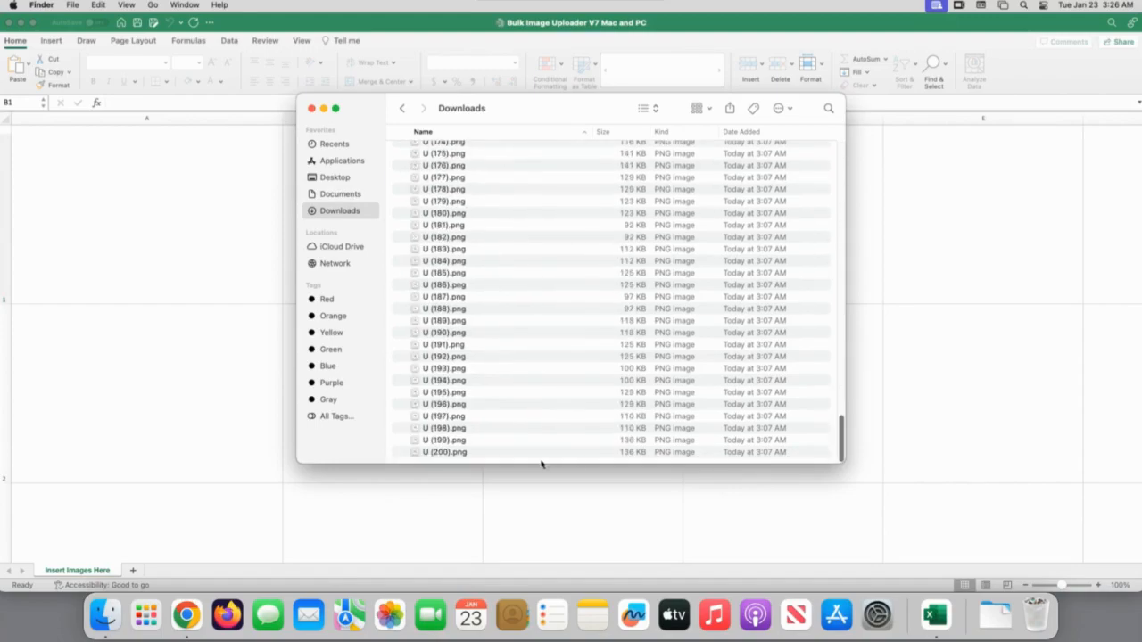
shift+click(459, 453)
drag(843, 433, 853, 125)
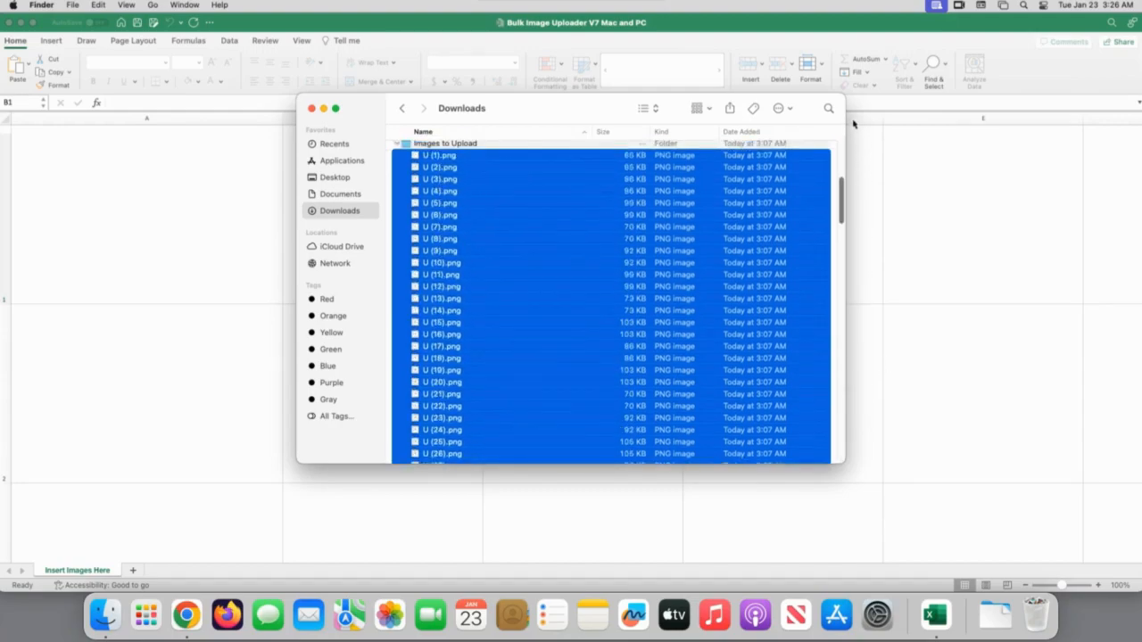
scroll(498, 194, up, 1)
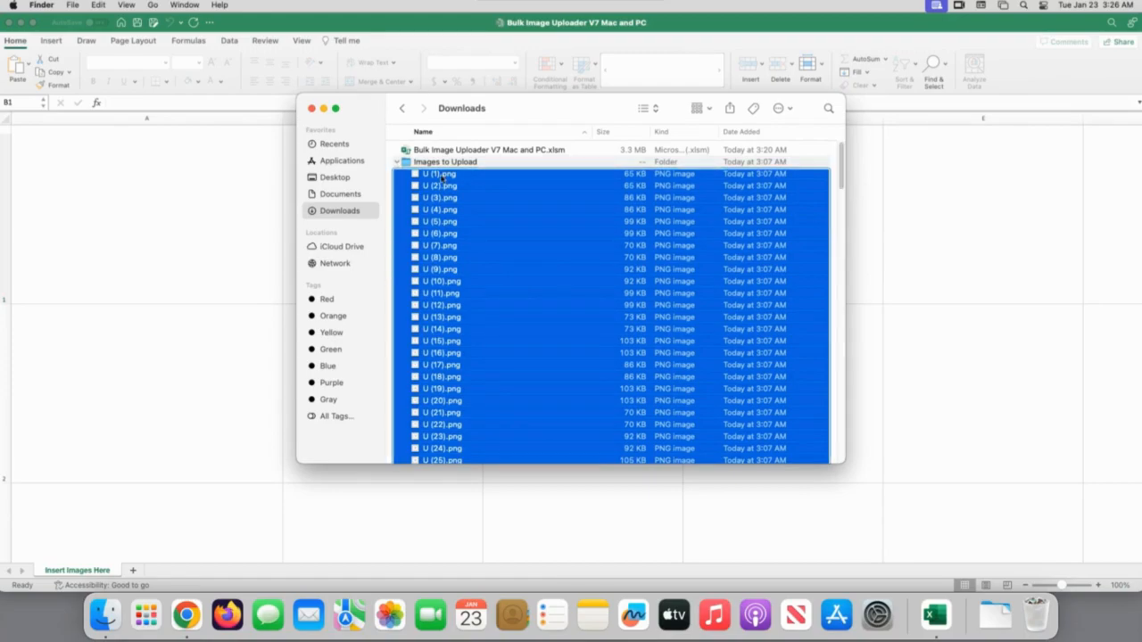
right_click(442, 177)
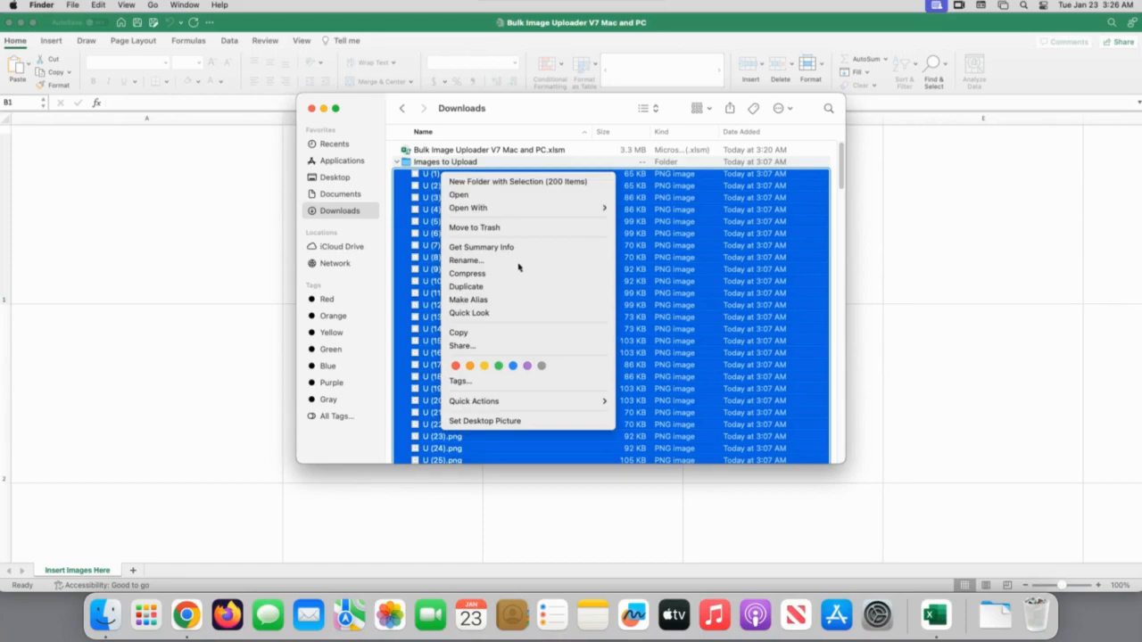
click(473, 260)
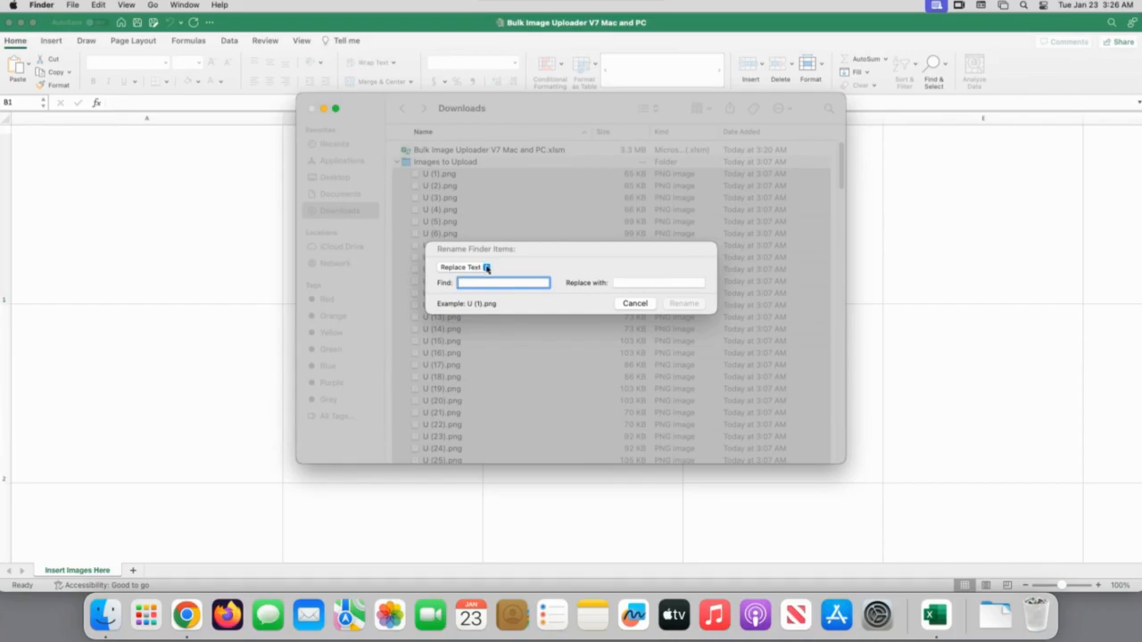
click(487, 268)
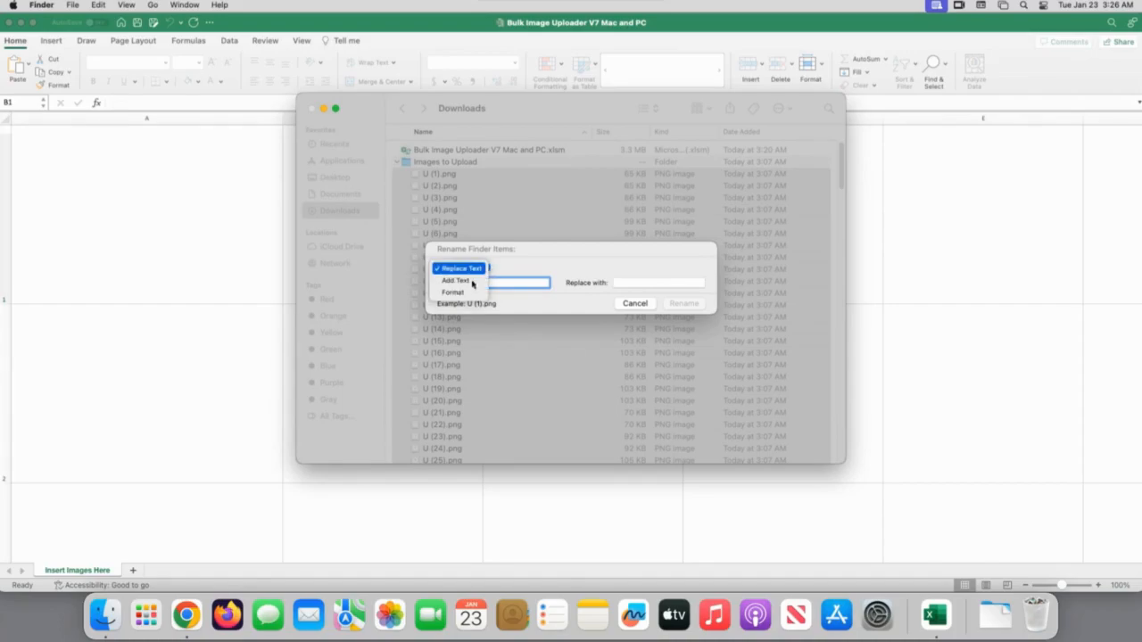
click(452, 294)
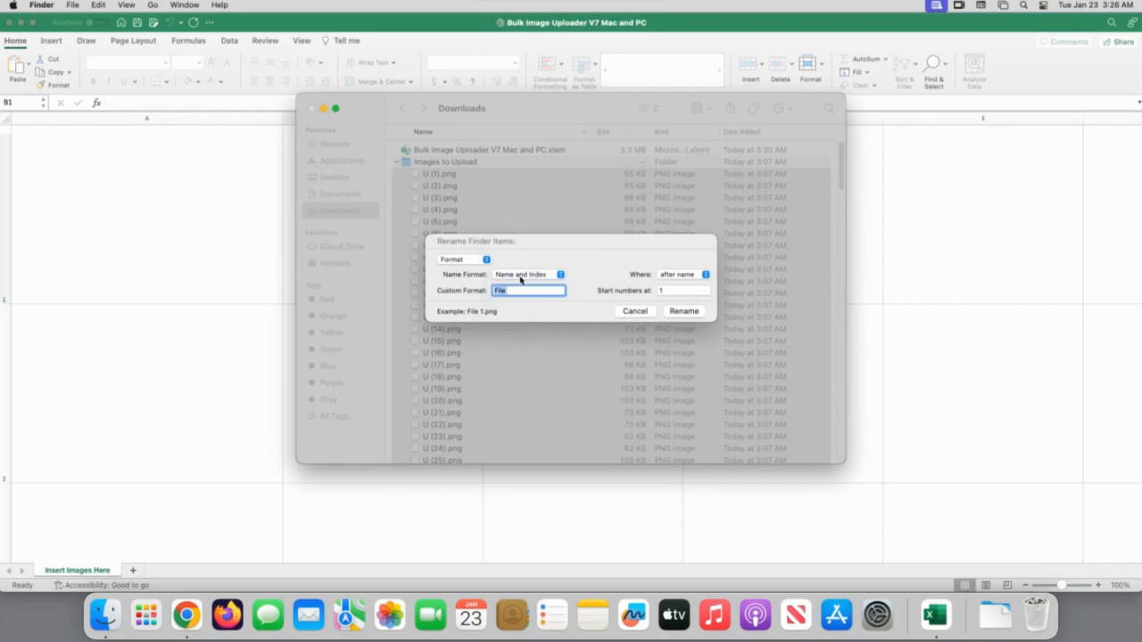
key(BackSpace)
key(Tab)
click(534, 290)
click(683, 311)
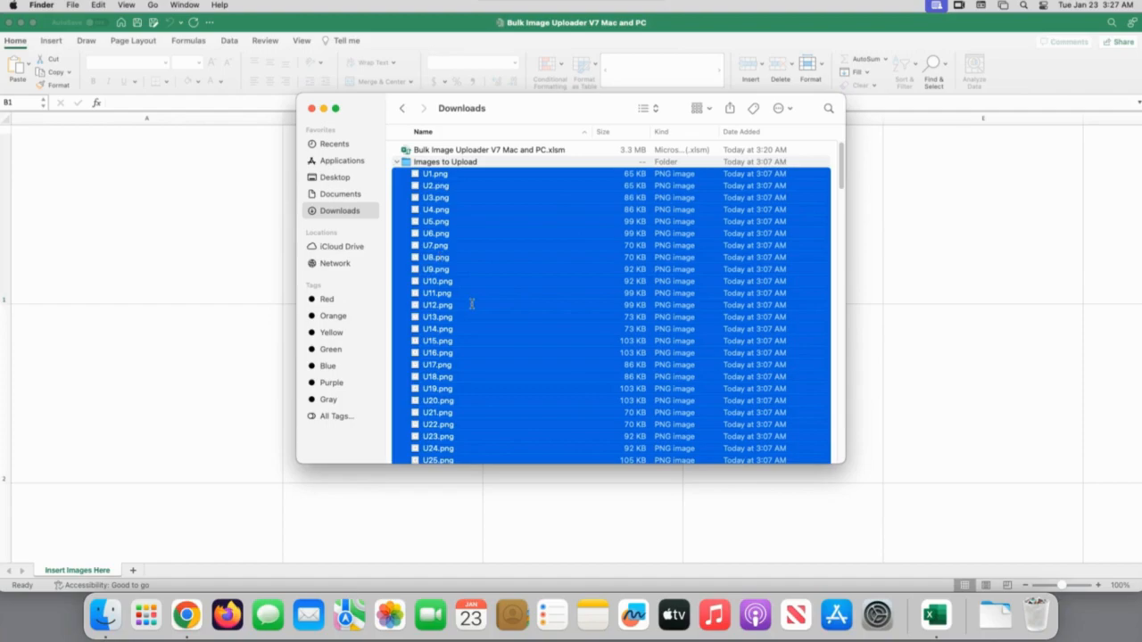
Switch back to Excel and enter U*.png as the image file name pattern.
key(super+Tab)
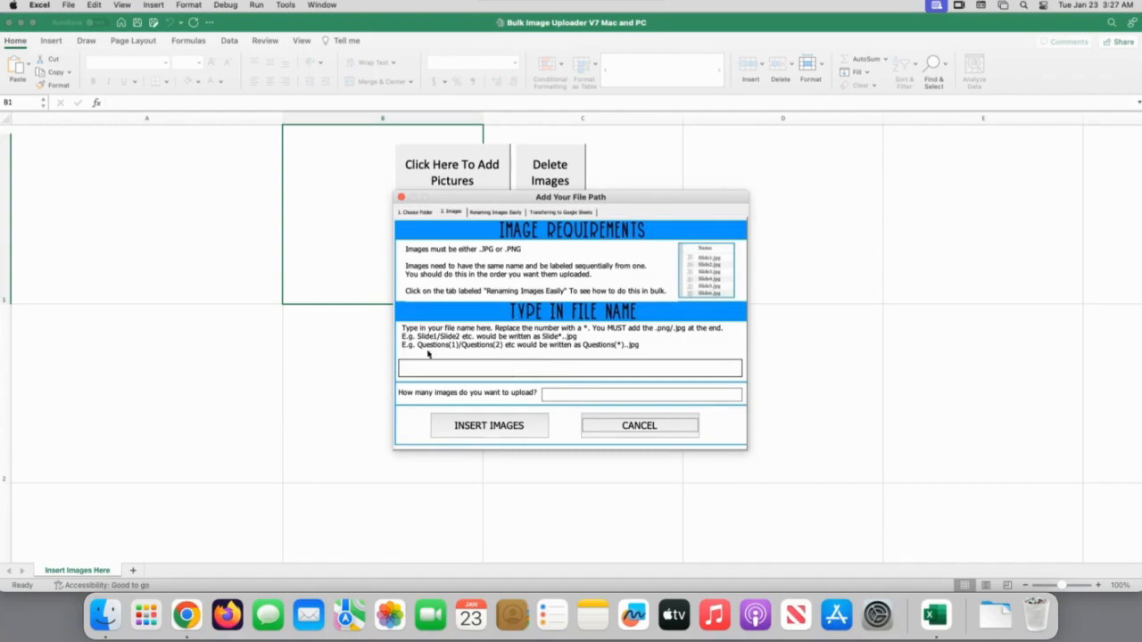
click(484, 365)
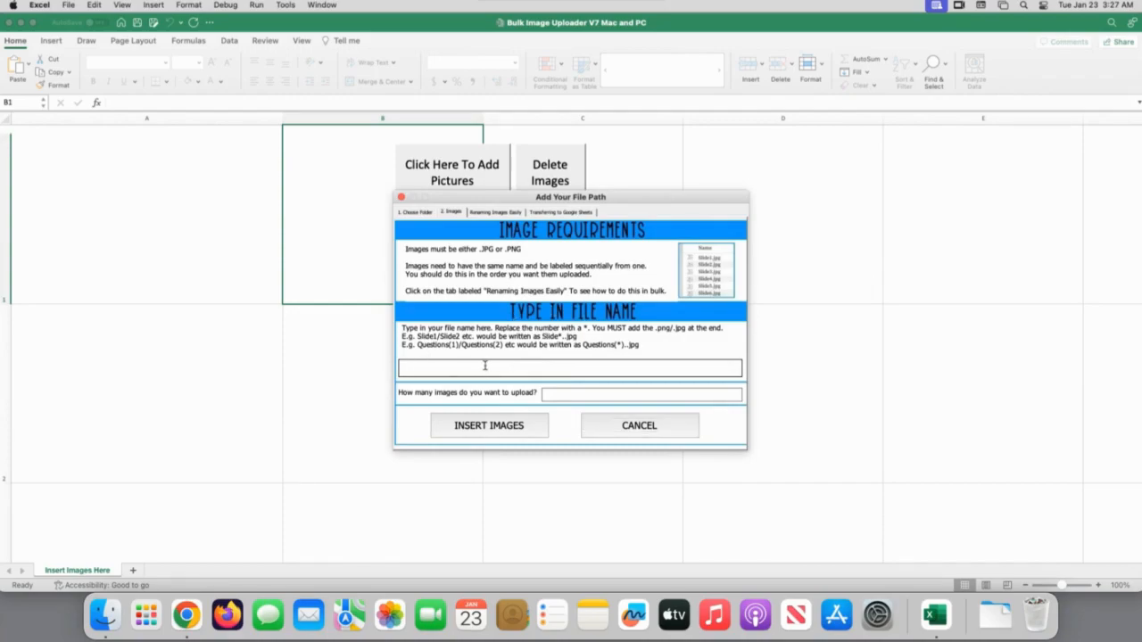
text(U1.png)
text(*)
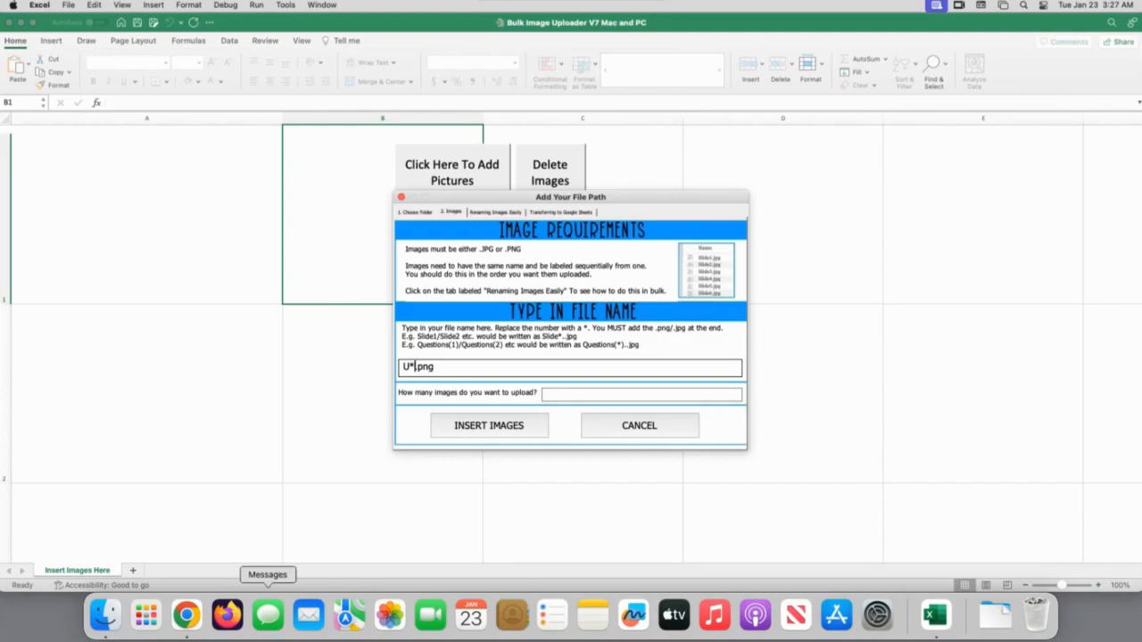
Compare the renamed image files in Finder with the entered file name pattern, and return to the pattern in Excel.
click(105, 614)
drag(826, 112, 925, 123)
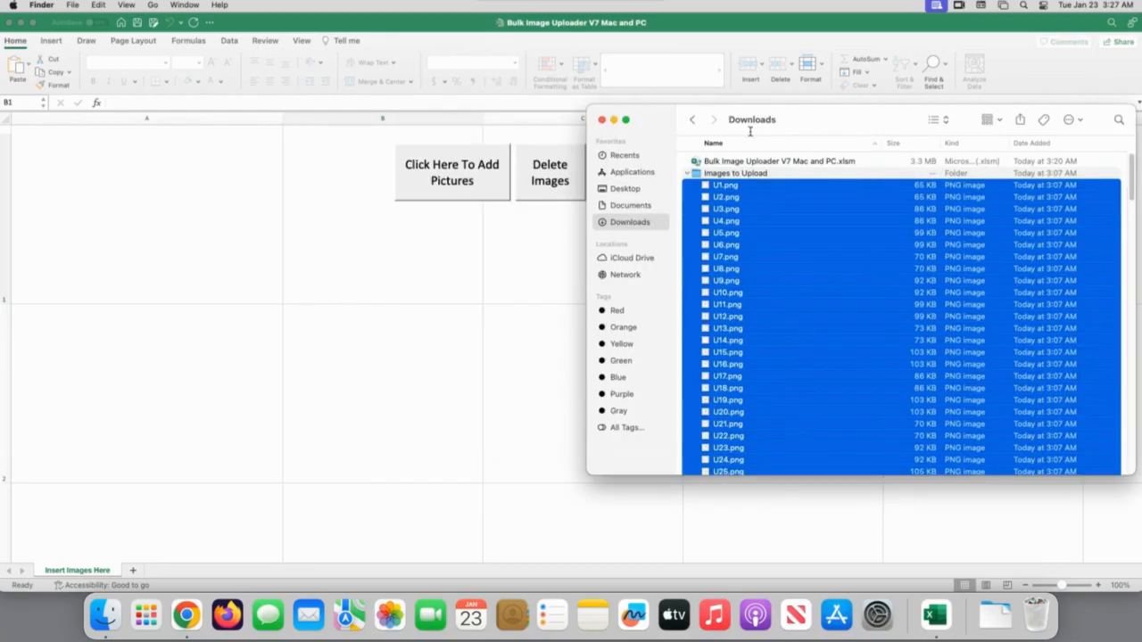
drag(781, 127, 692, 127)
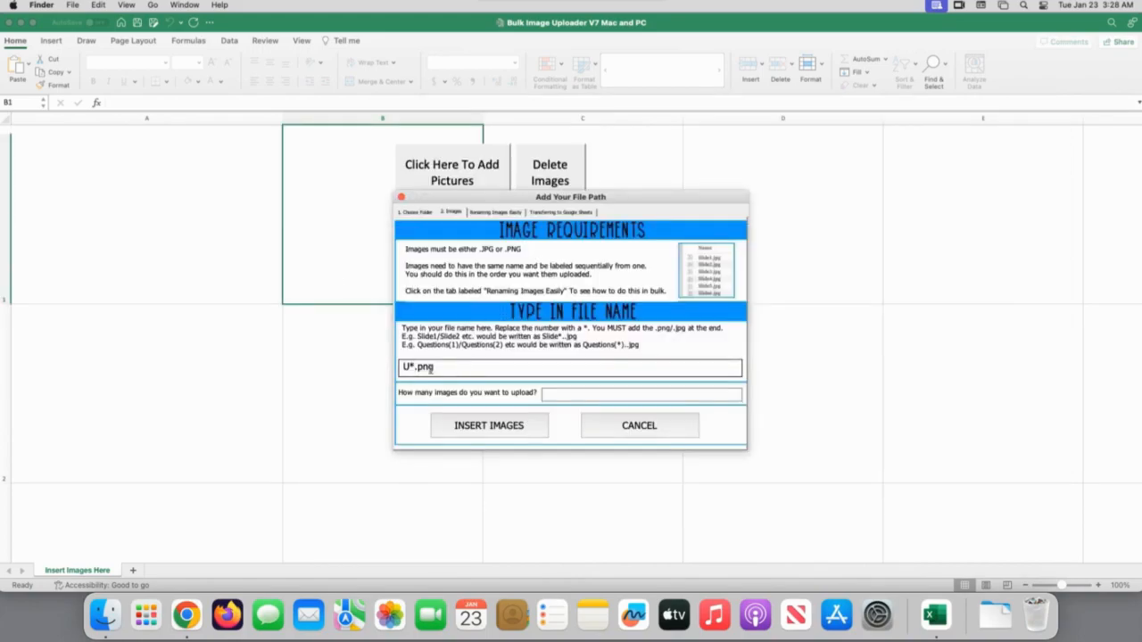
click(431, 368)
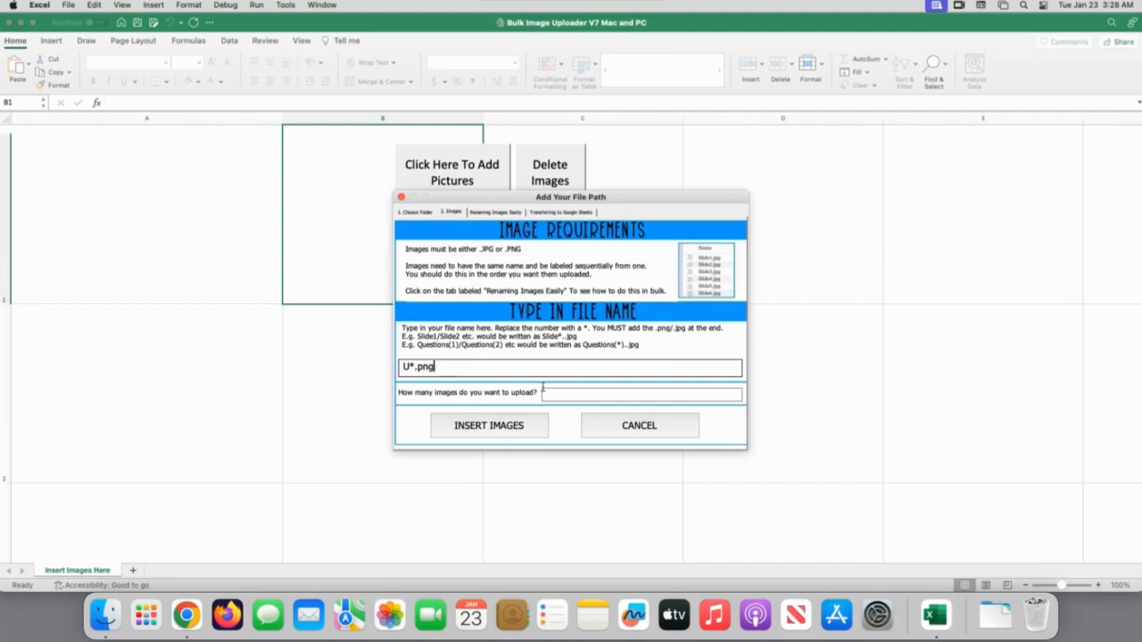
Set the number of images to upload to 200 and start inserting the images.
click(585, 393)
text(200)
triple_click(445, 372)
click(445, 372)
click(510, 427)
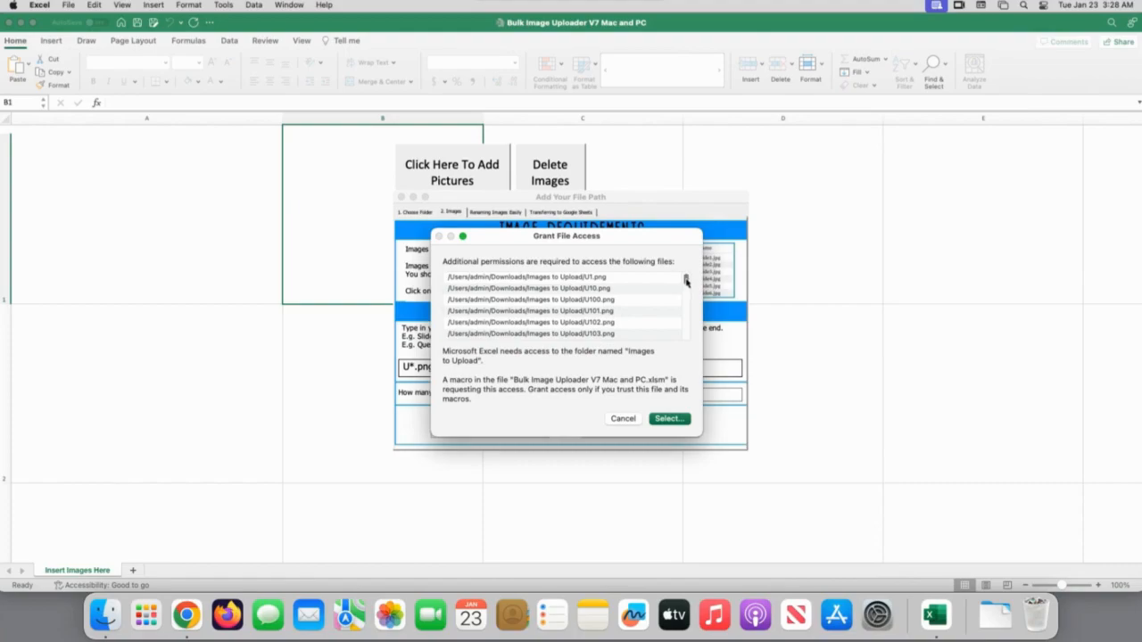
Review the list of requested image files and grant Excel access to the Images to Upload folder.
scroll(687, 293, down, 10)
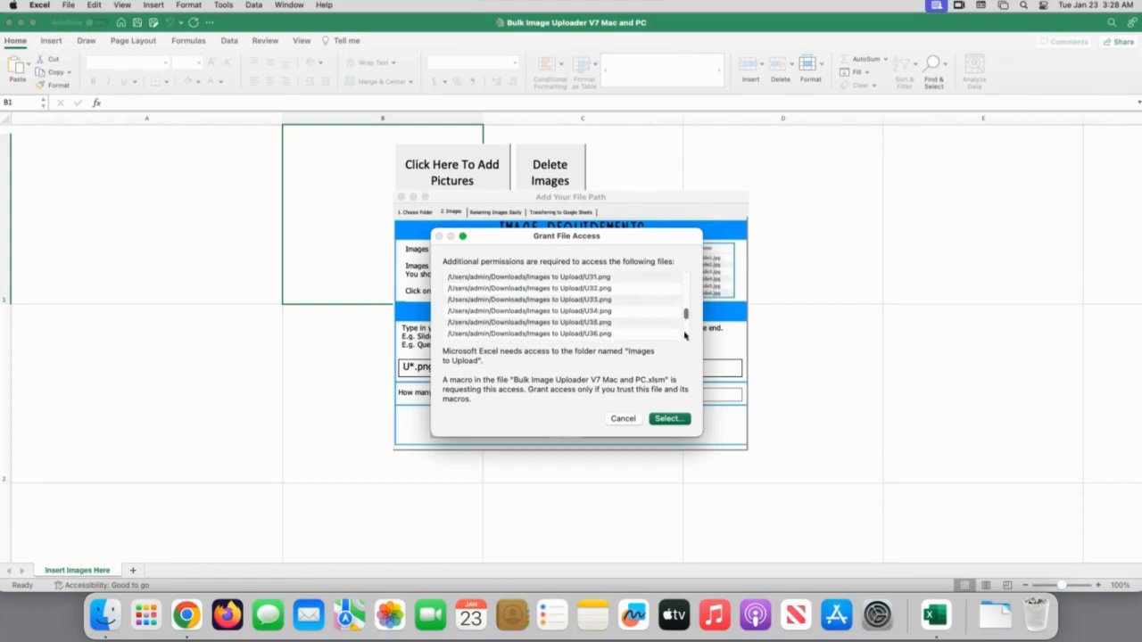
drag(685, 345, 688, 355)
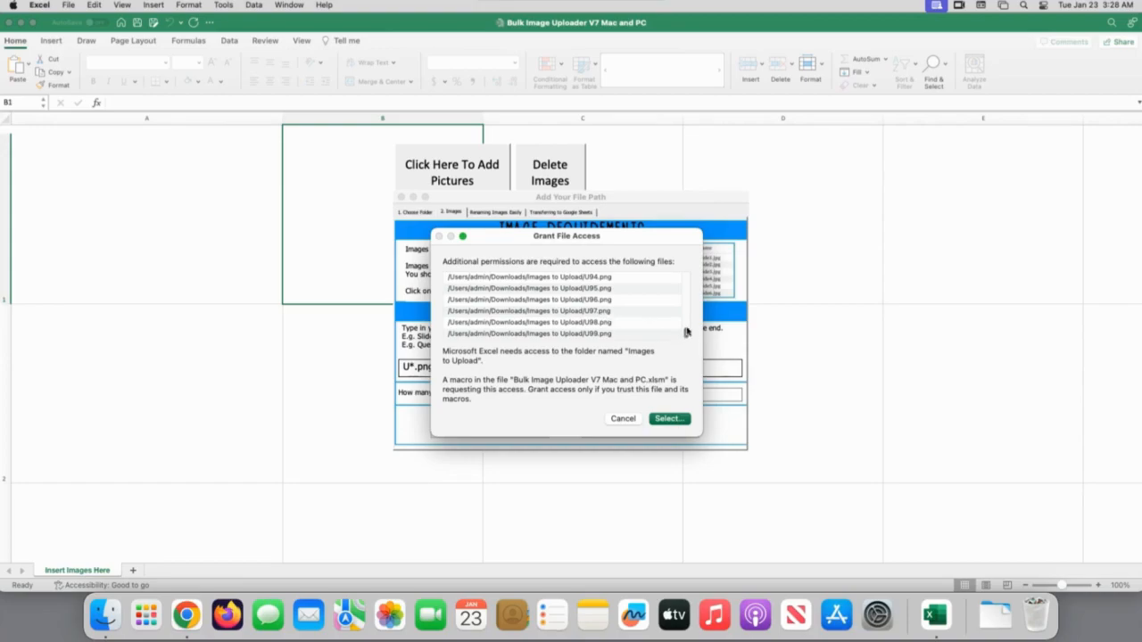
scroll(688, 287, up, 15)
scroll(687, 273, up, 15)
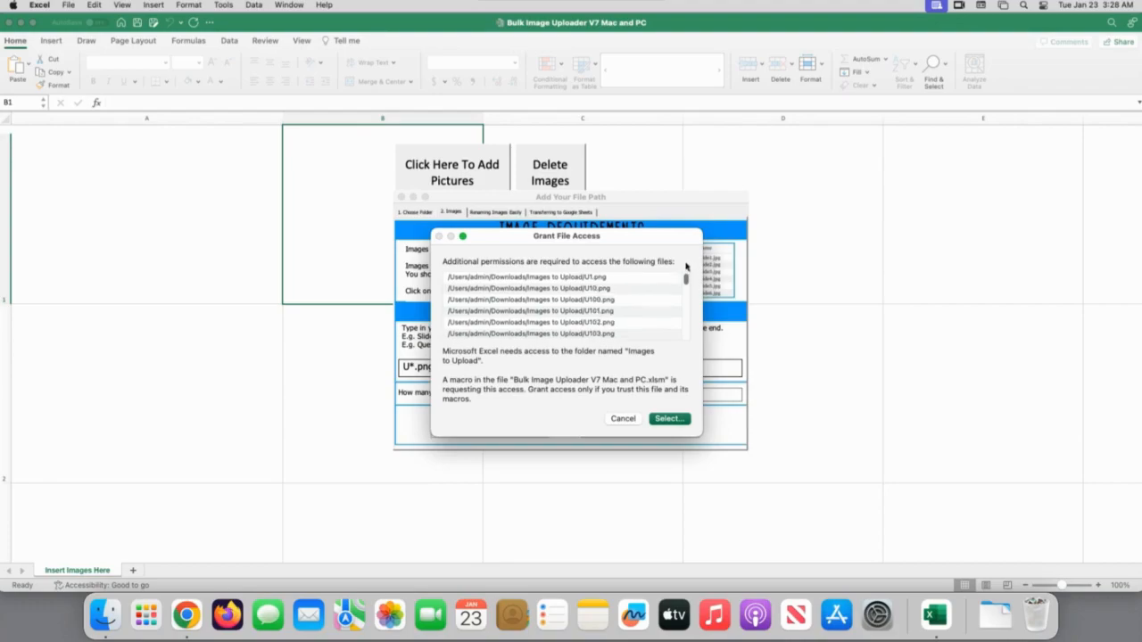
click(671, 419)
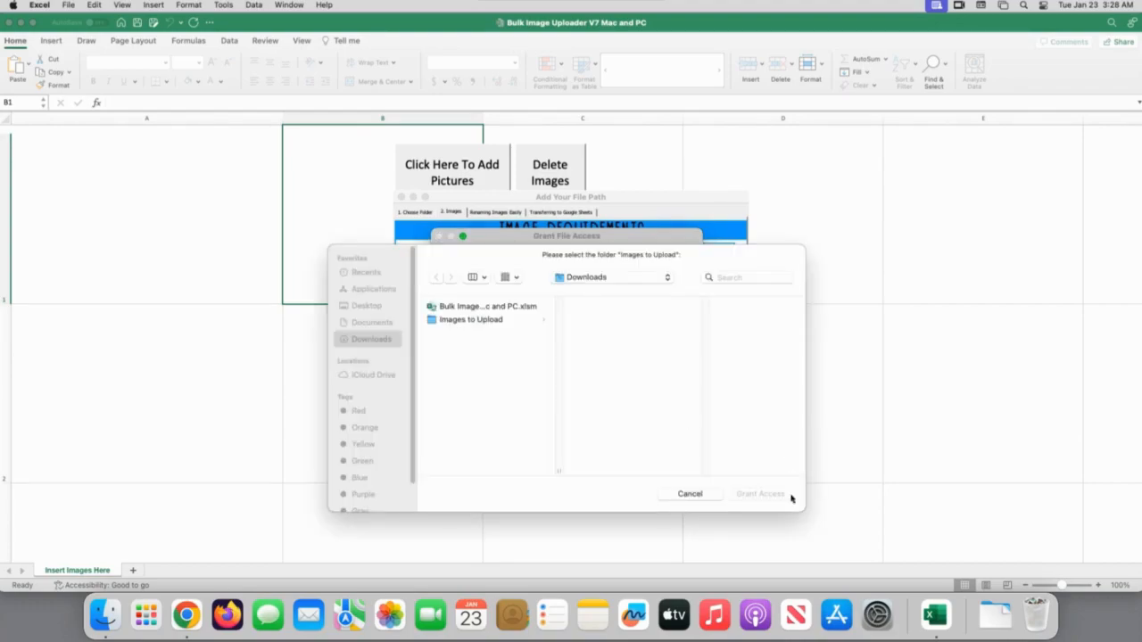
click(777, 495)
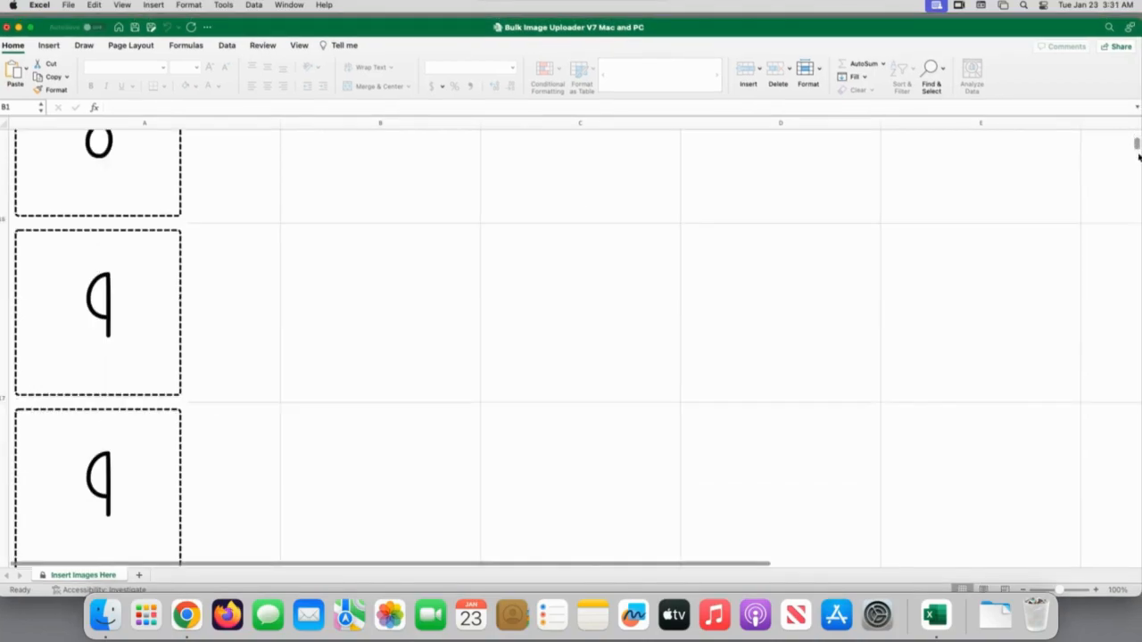
Check the inserted images down column A, and save and close the workbook.
drag(1138, 155, 1137, 220)
scroll(813, 247, up, 5)
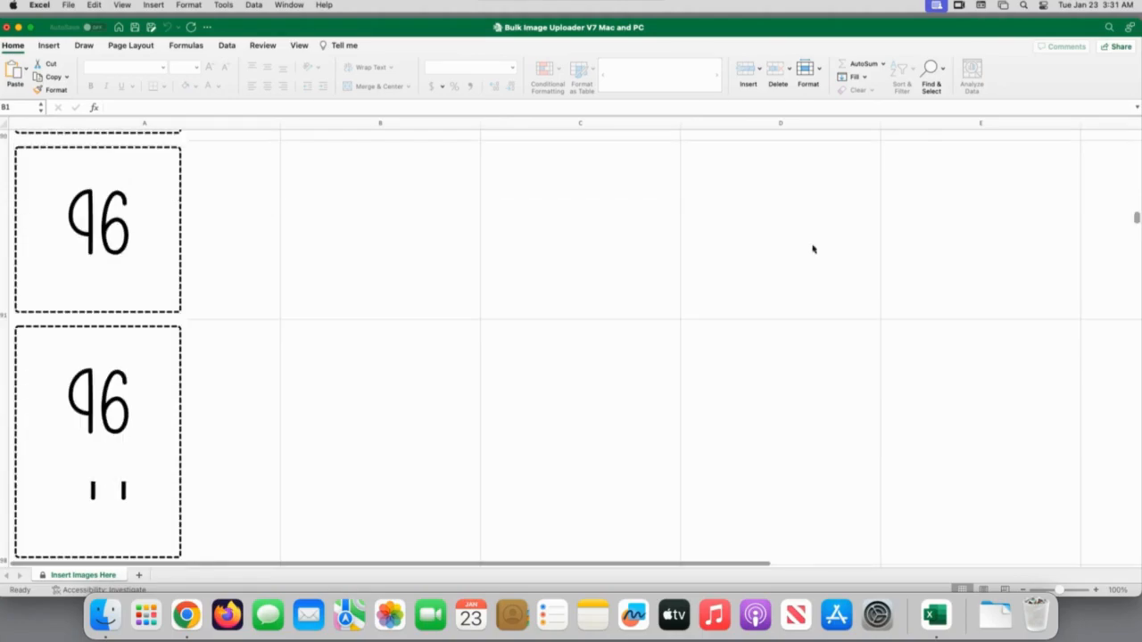
scroll(236, 310, down, 2)
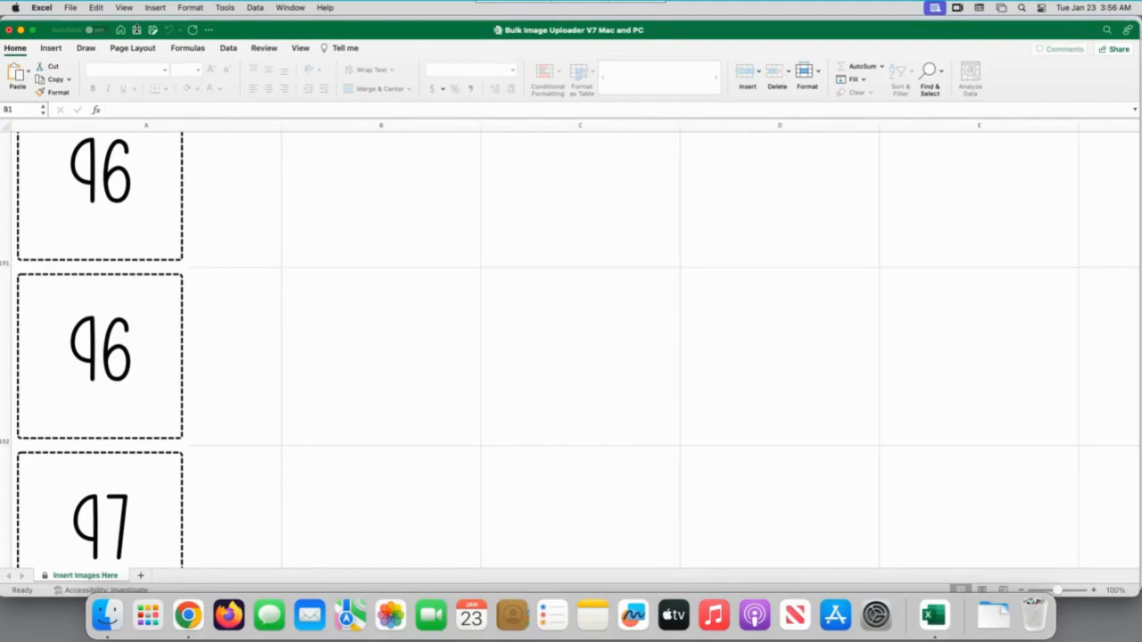
key(super+s)
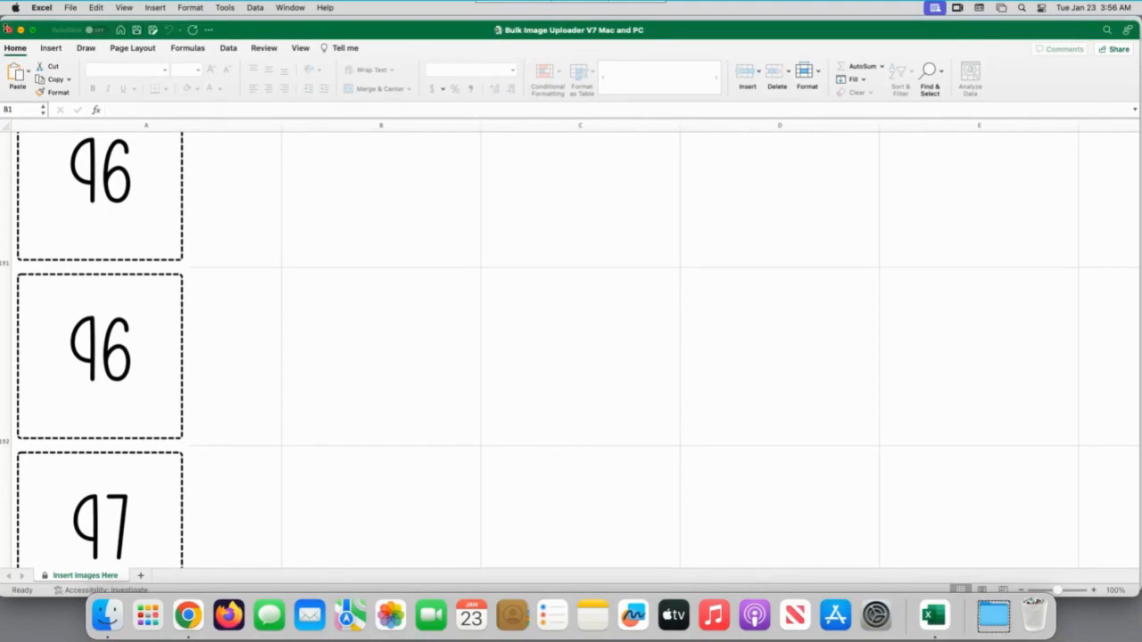
click(7, 30)
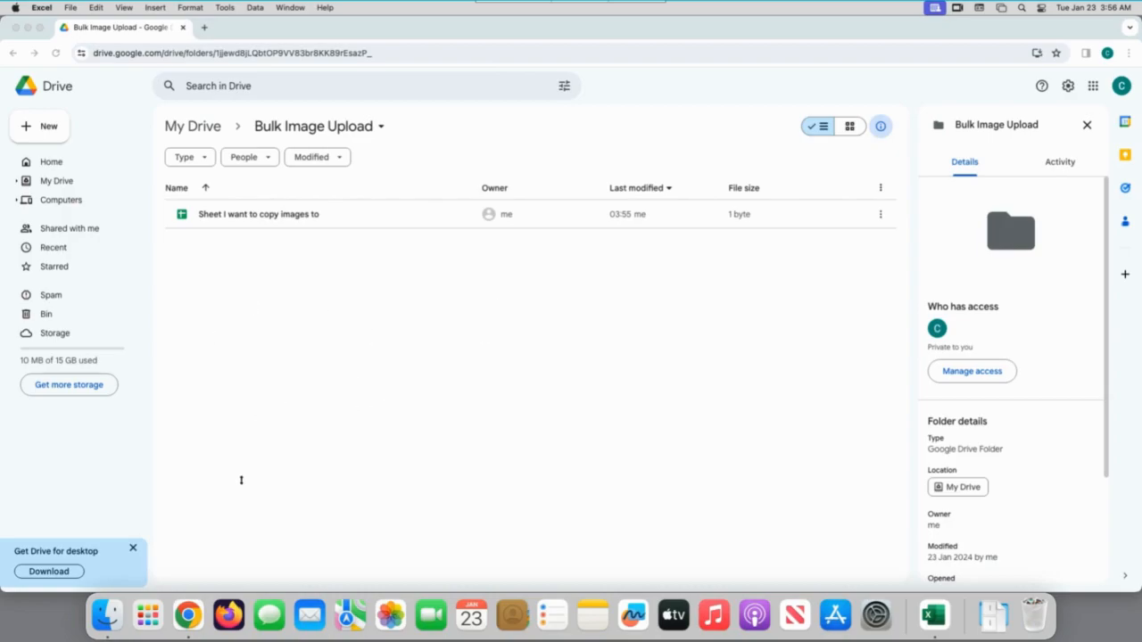
Upload Bulk Image Uploader V7 Mac and PC.xlsm from Finder's Downloads folder into the Bulk Image Upload folder in Google Drive.
click(109, 615)
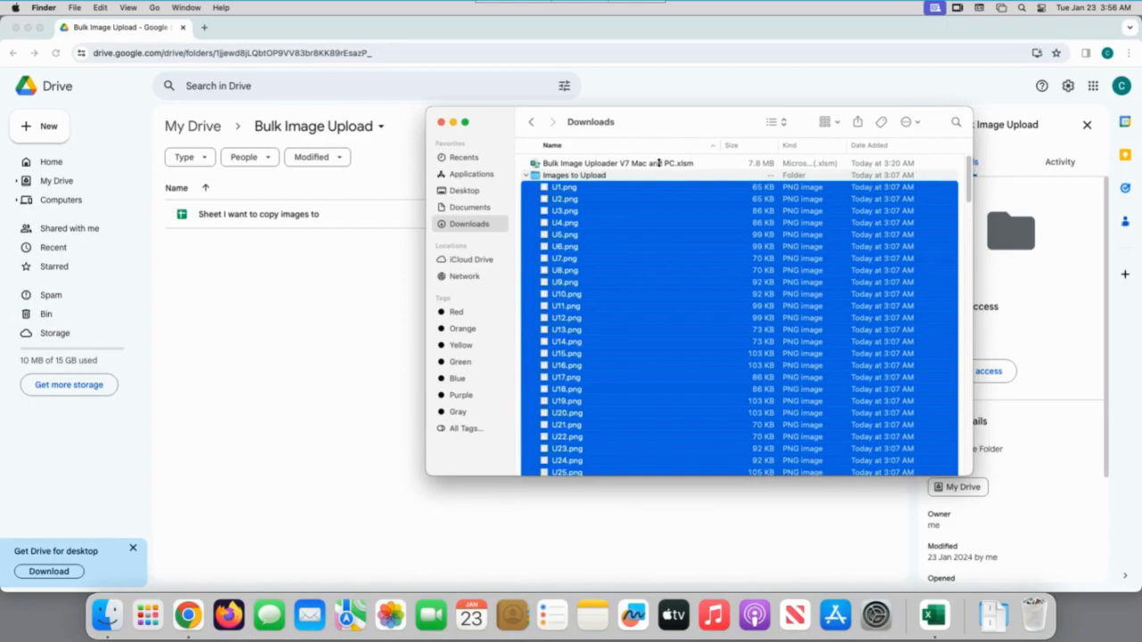
click(662, 163)
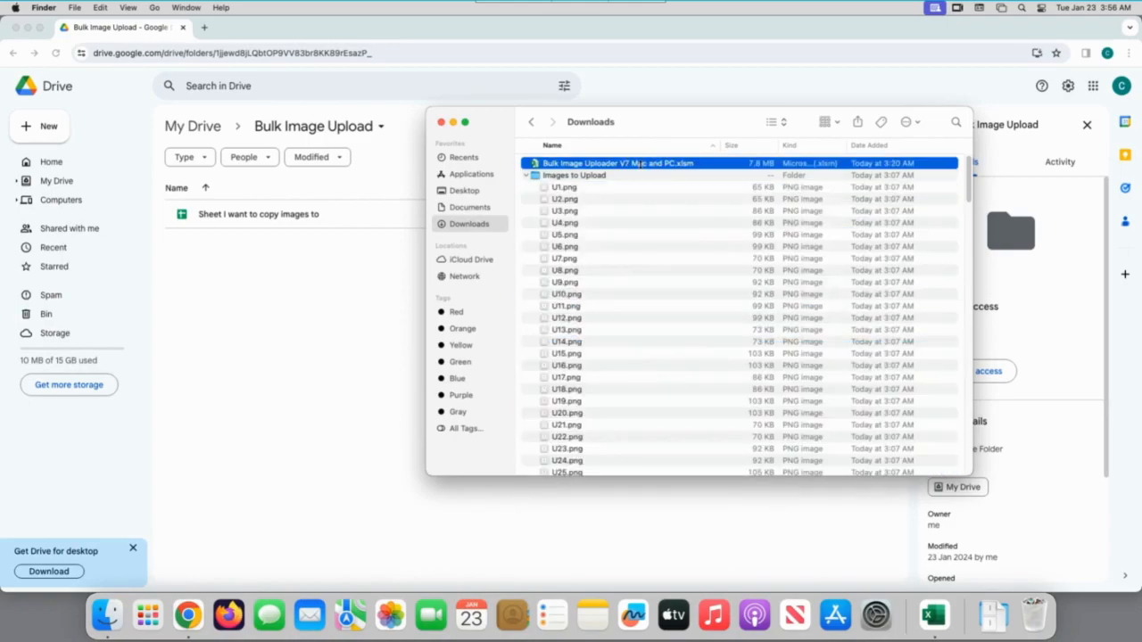
drag(633, 164, 312, 344)
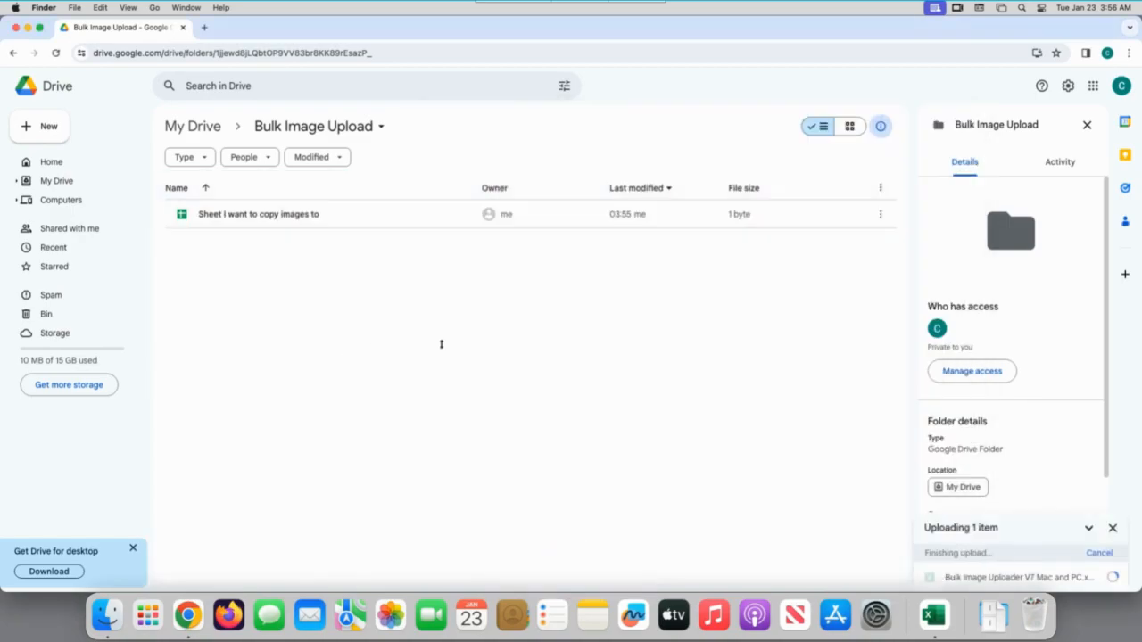
click(34, 126)
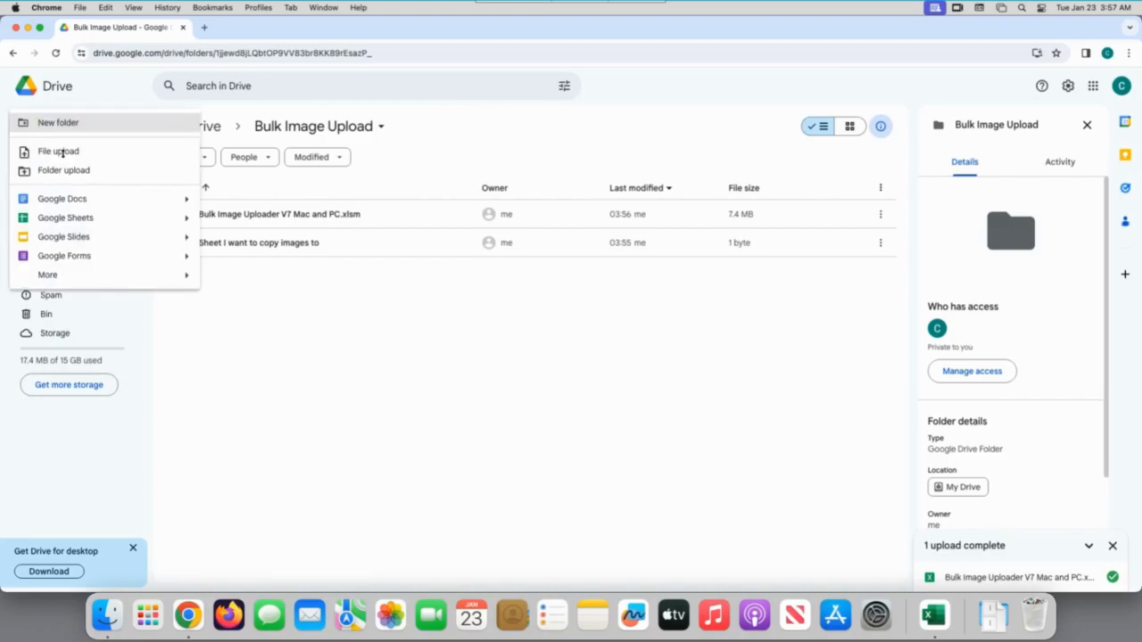
click(61, 153)
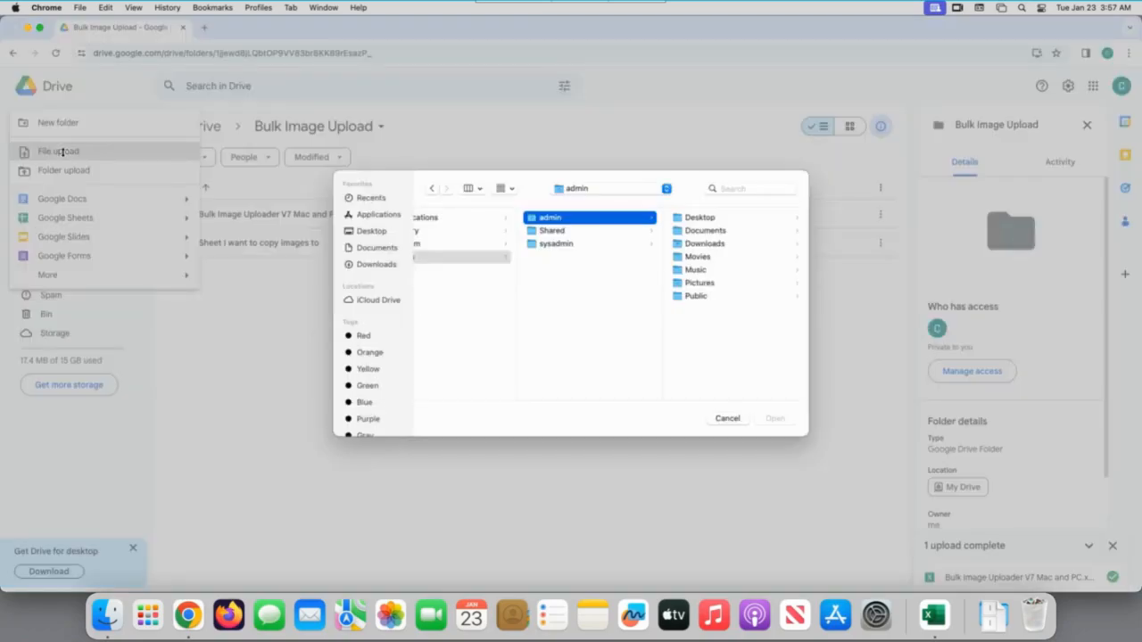
drag(661, 398, 404, 387)
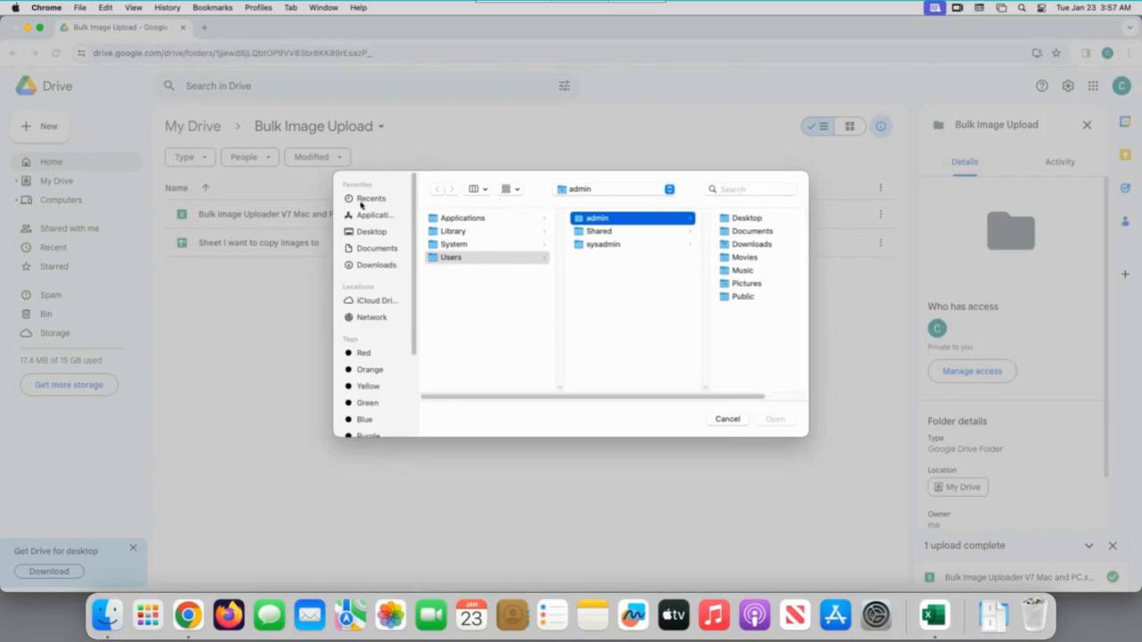
click(374, 266)
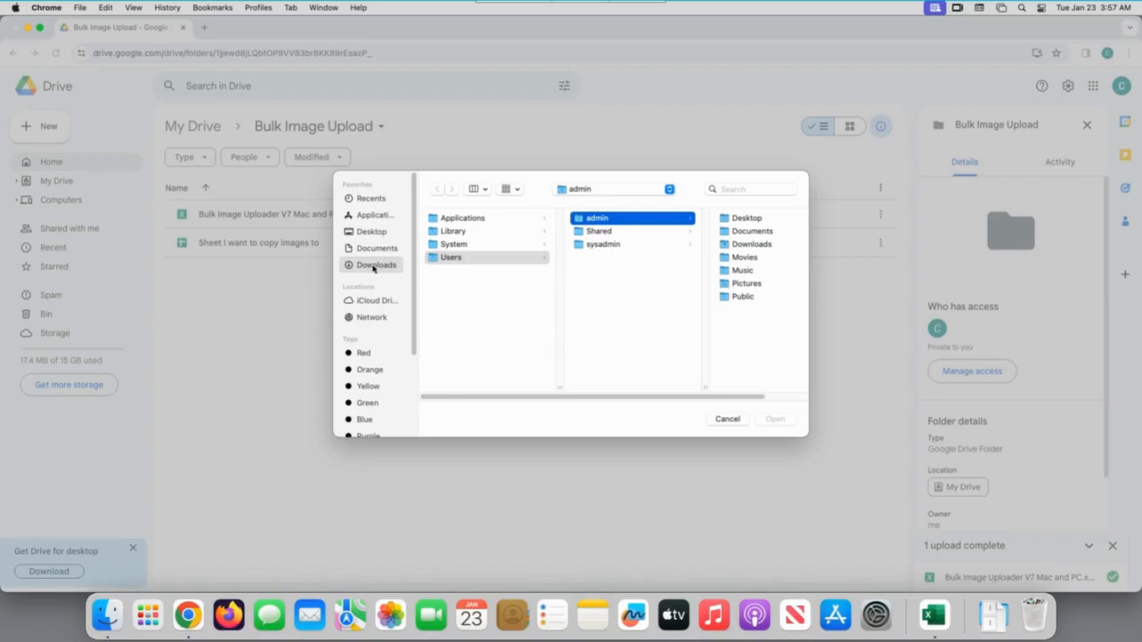
click(482, 217)
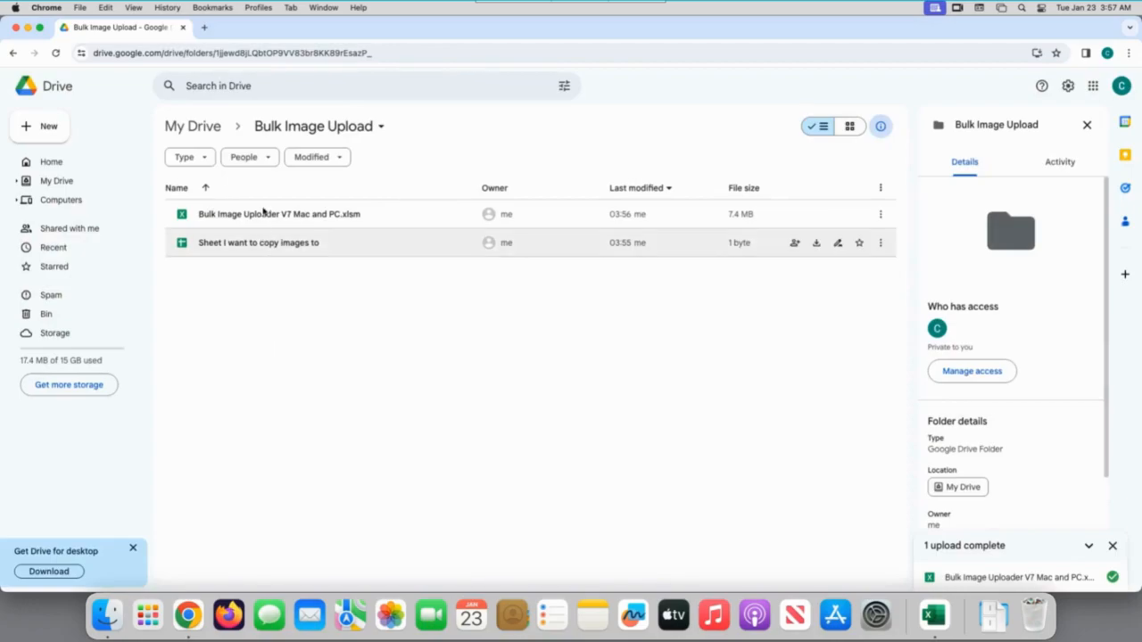
Open the uploaded Bulk Image Uploader workbook in Google Sheets and select the whole sheet.
double_click(263, 213)
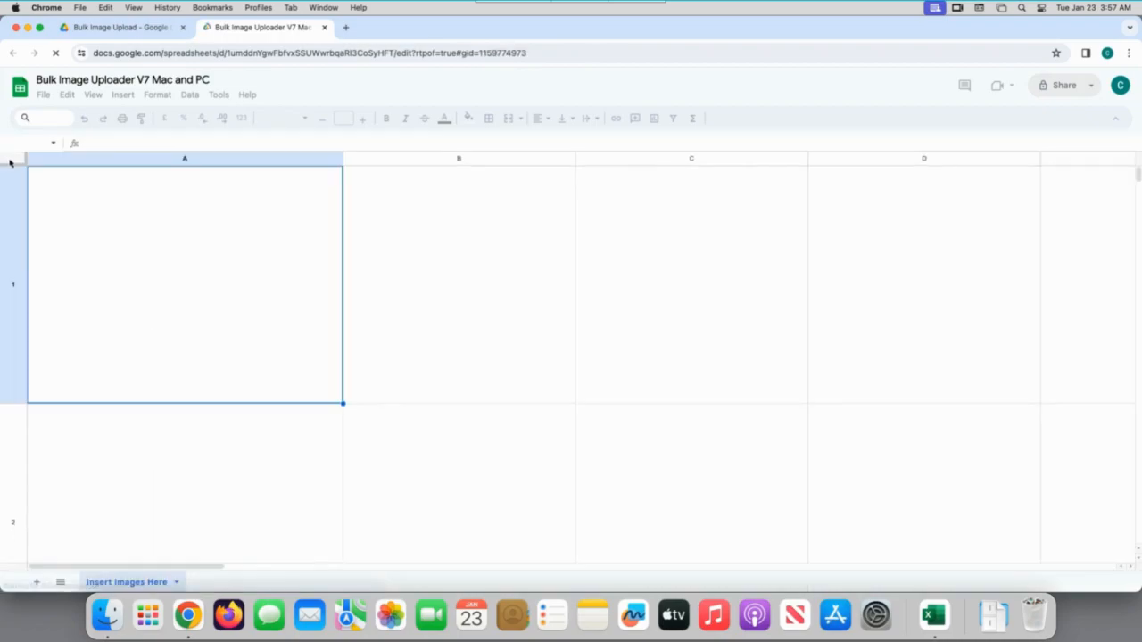
click(9, 161)
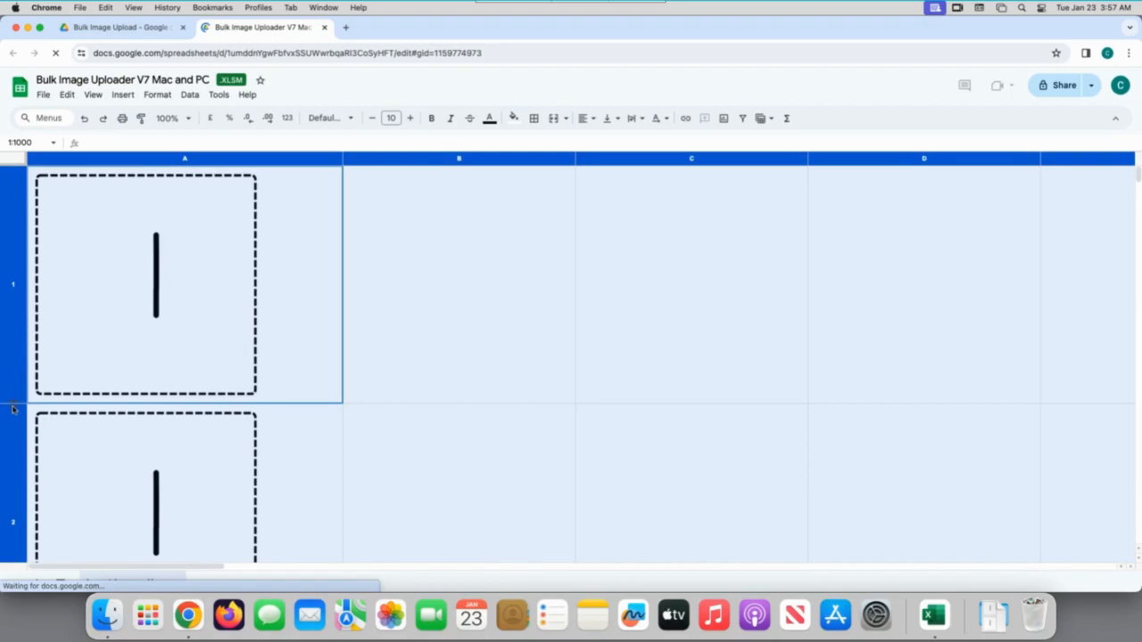
Try shrinking all rows to a minimal height, look over the sheet, and undo the row resize.
drag(13, 406, 29, 155)
scroll(285, 317, down, 3)
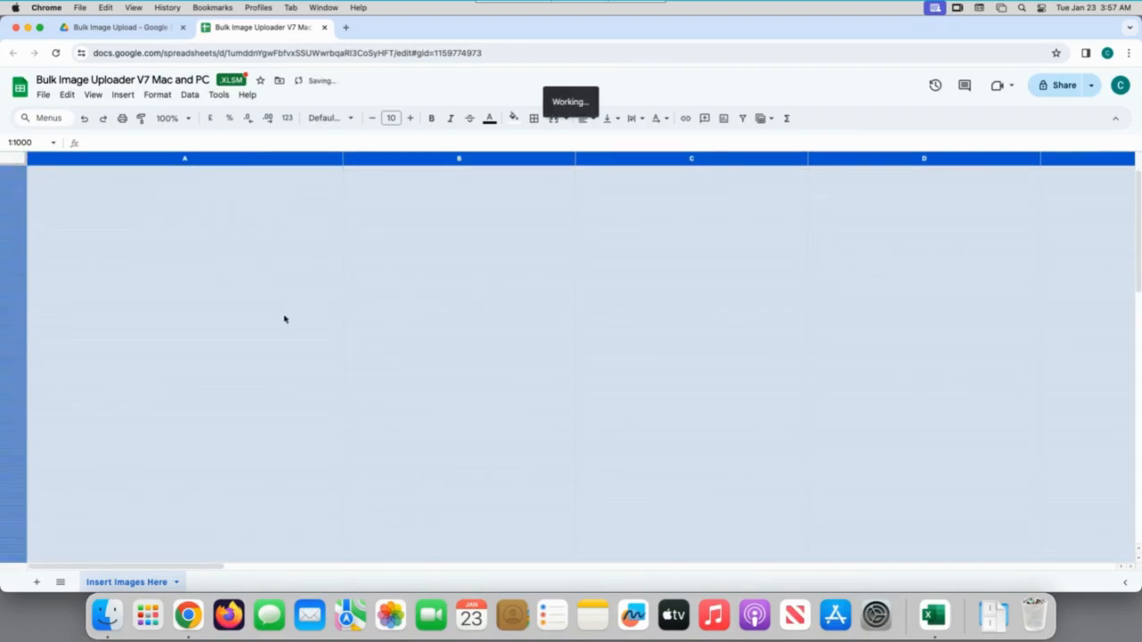
scroll(272, 410, down, 5)
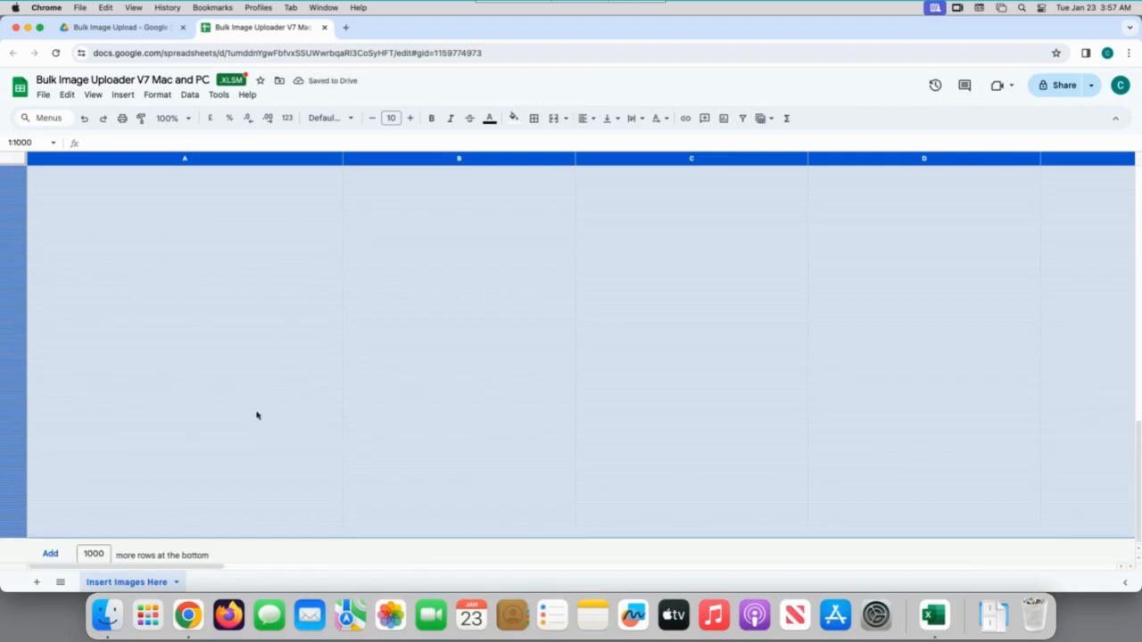
scroll(258, 412, up, 5)
scroll(247, 398, up, 5)
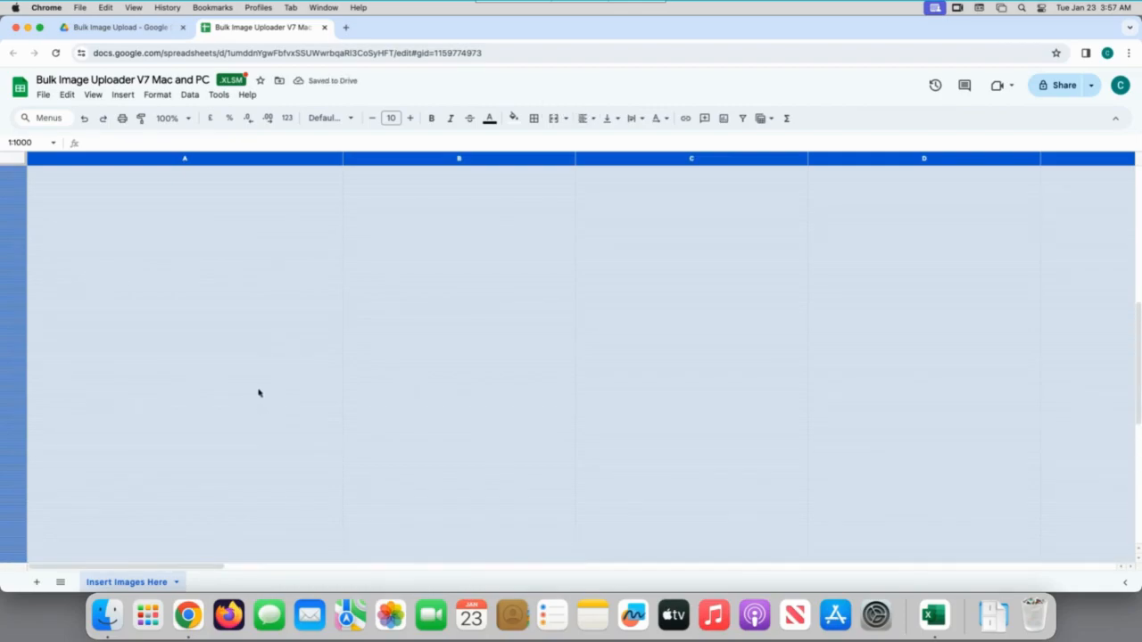
scroll(246, 402, up, 2)
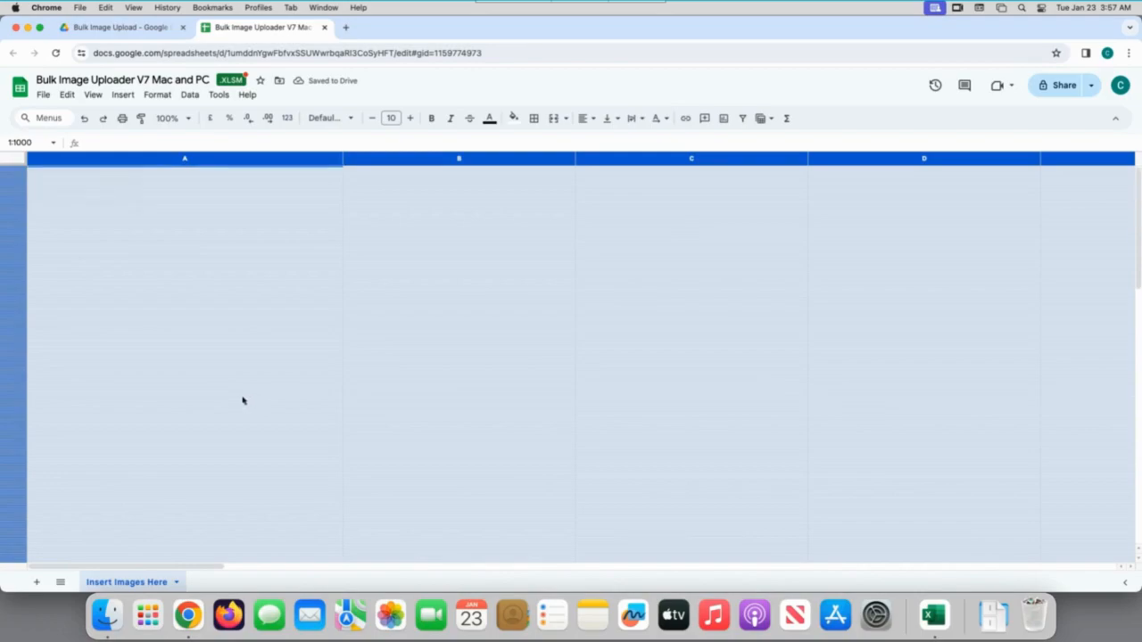
click(66, 94)
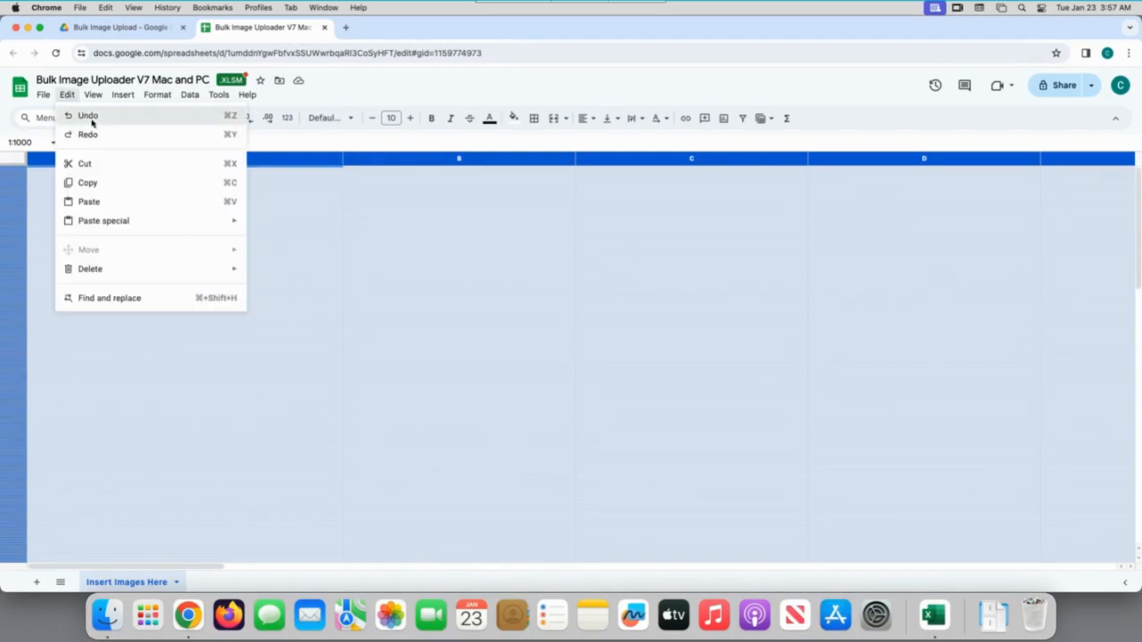
click(87, 115)
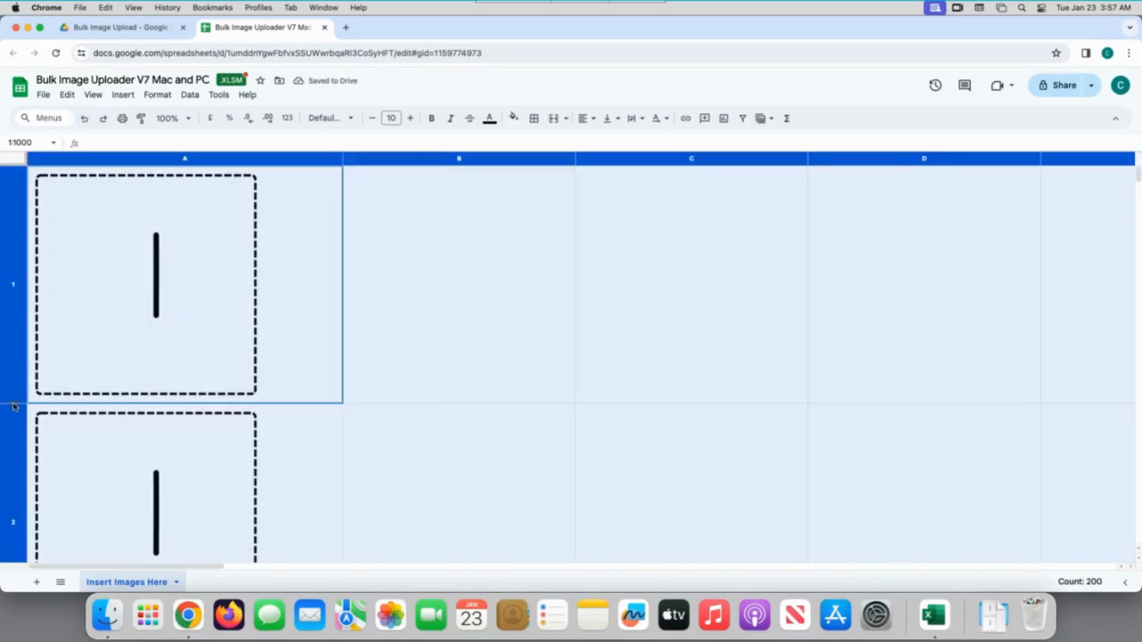
Shrink all rows together to thumbnail height, and clear the selection by selecting cell A2.
drag(13, 406, 22, 211)
click(159, 239)
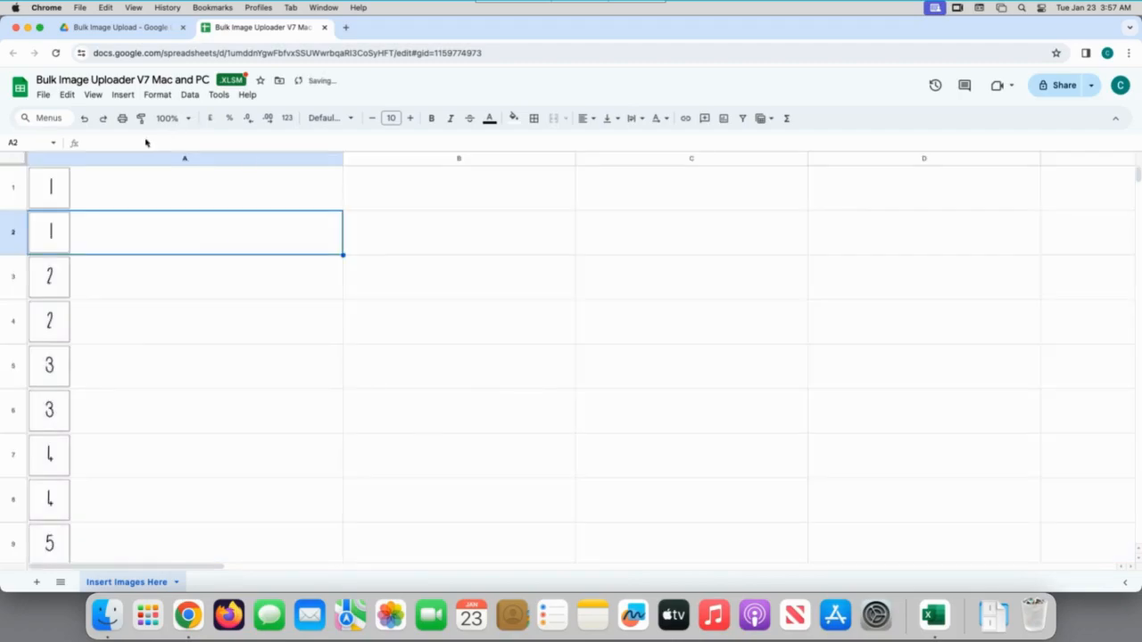
Show the Open with options, including Google Sheets, for the uploaded Bulk Image Uploader workbook in Drive.
click(140, 29)
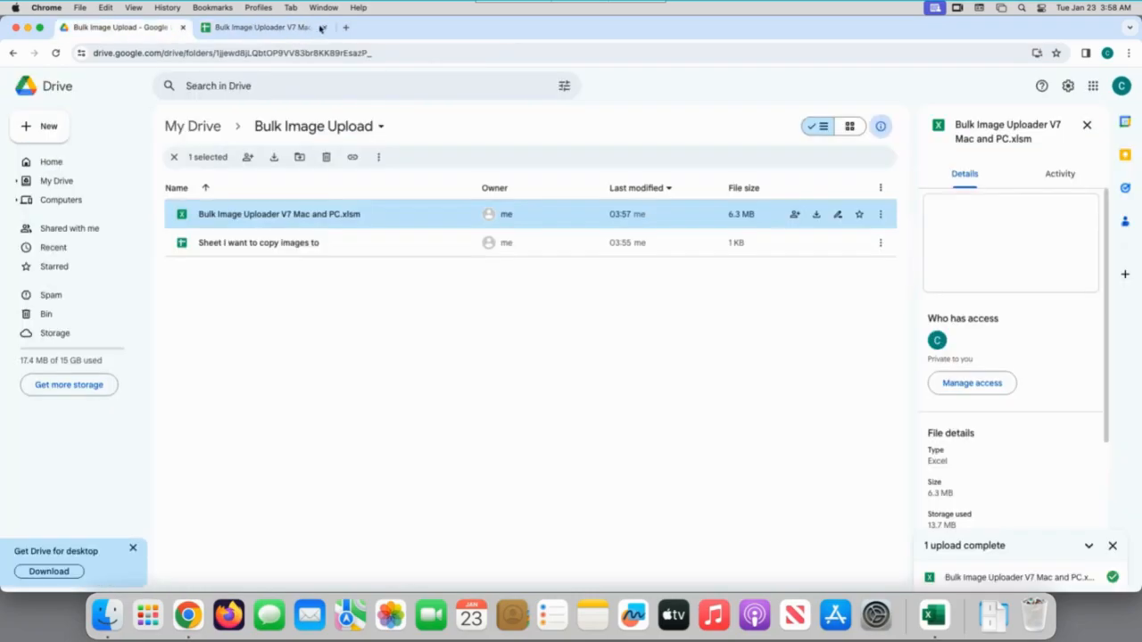
right_click(297, 215)
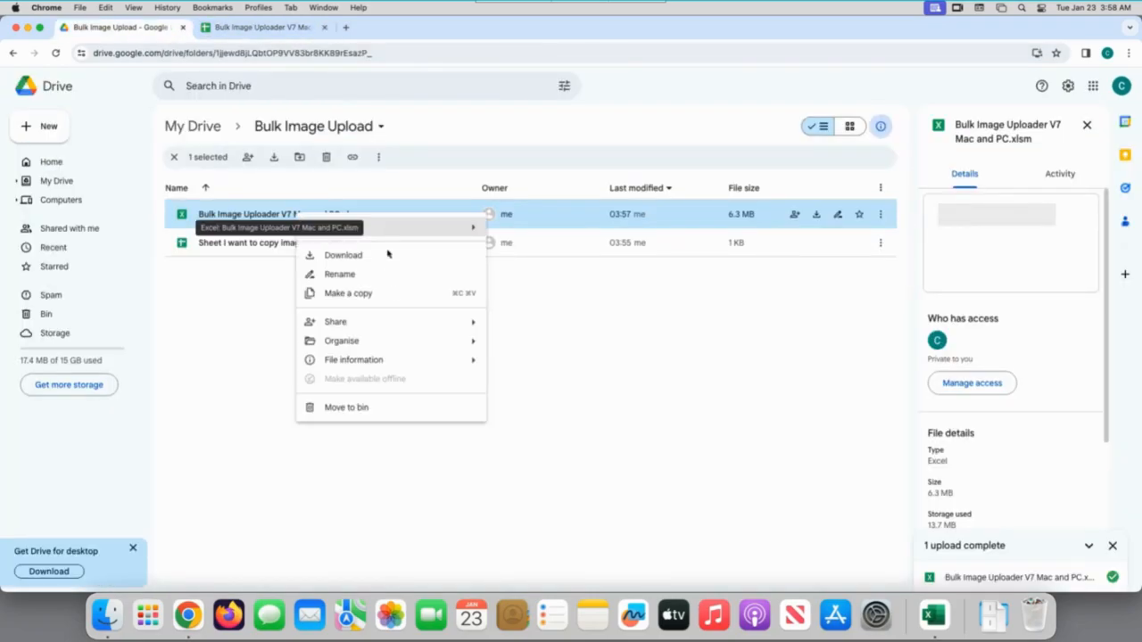
mouse_move(403, 225)
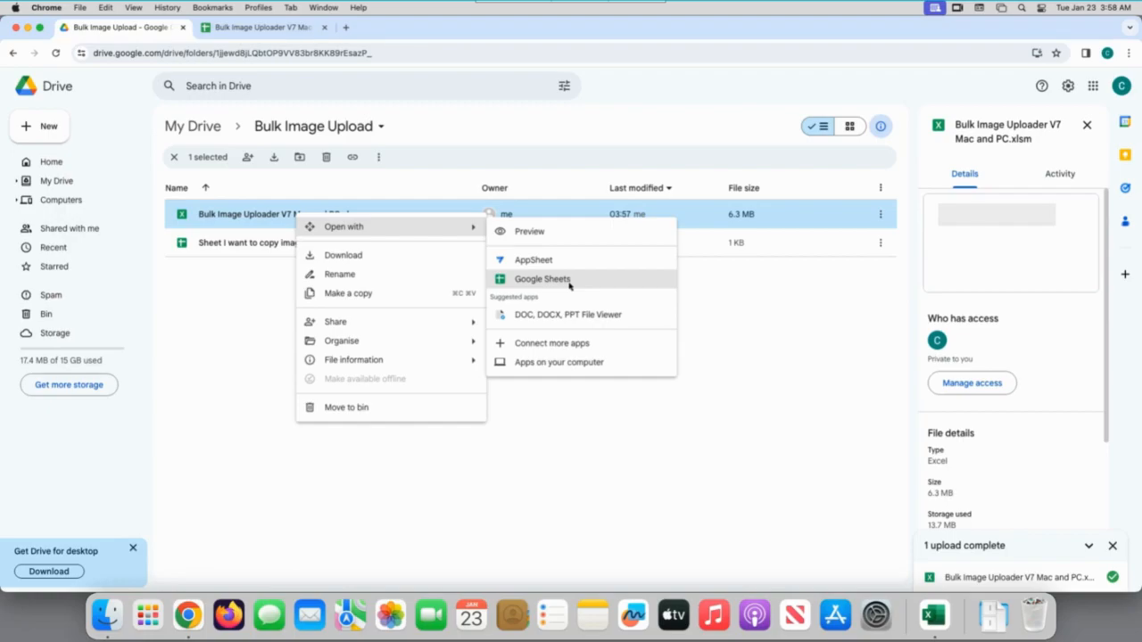
click(250, 327)
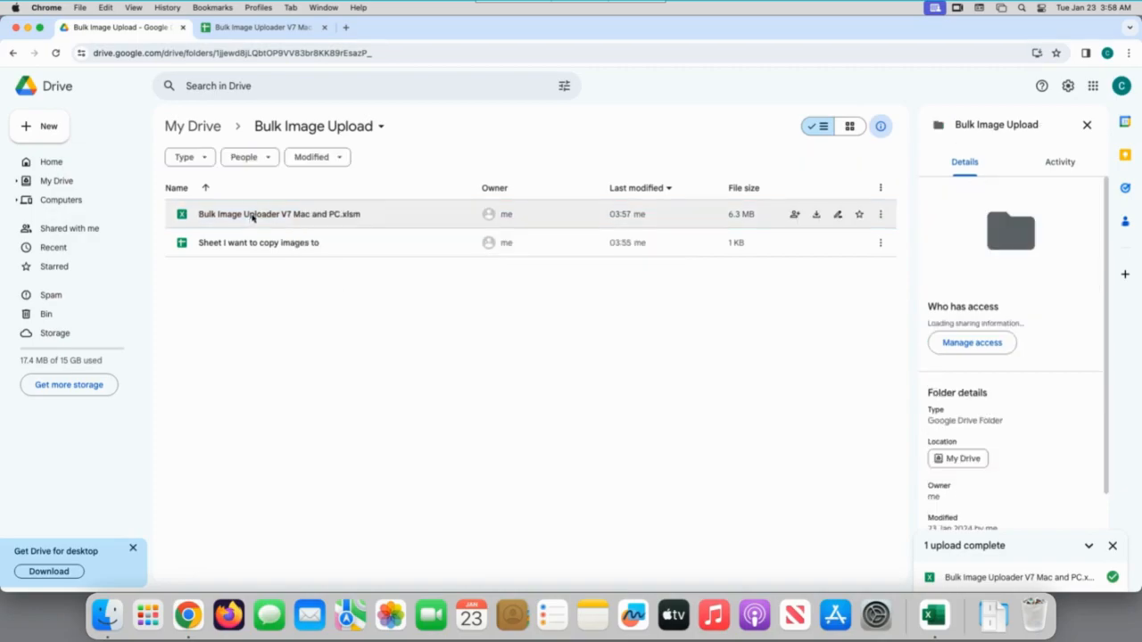
right_click(253, 217)
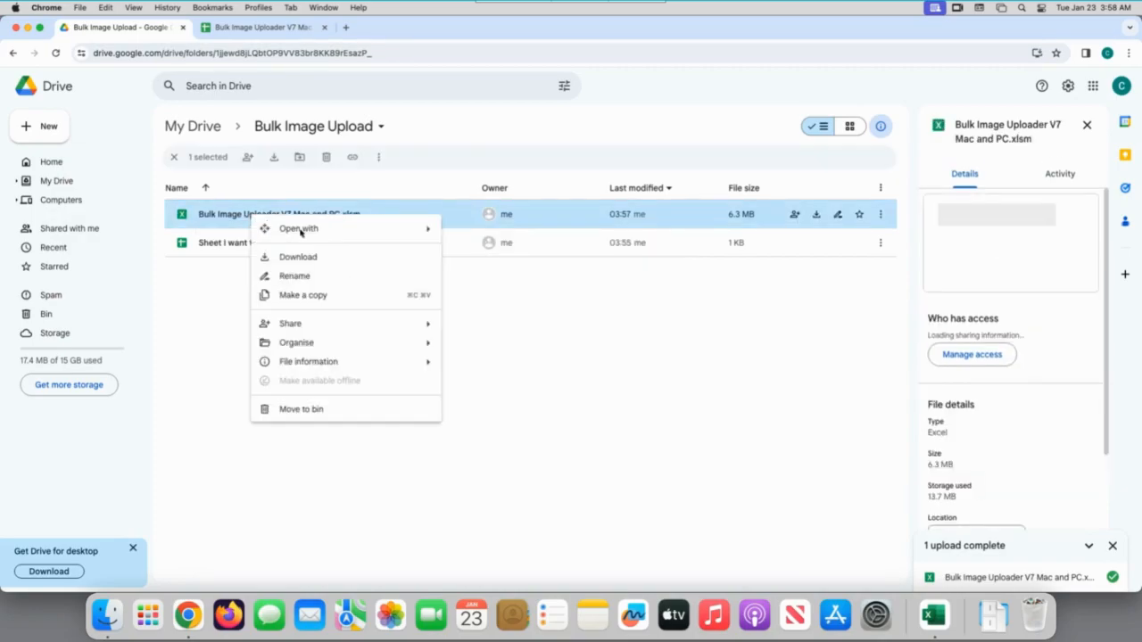
mouse_move(295, 229)
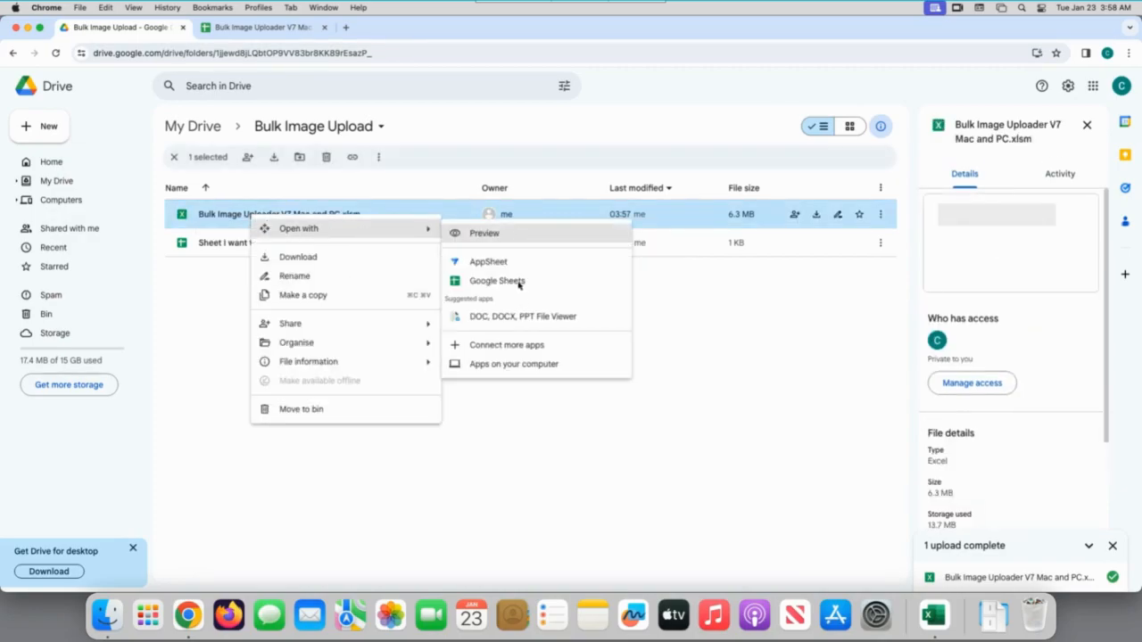
Copy the Insert Images Here sheet into the existing spreadsheet "Sheet I want to copy images to" in the Bulk Image Upload folder.
click(267, 27)
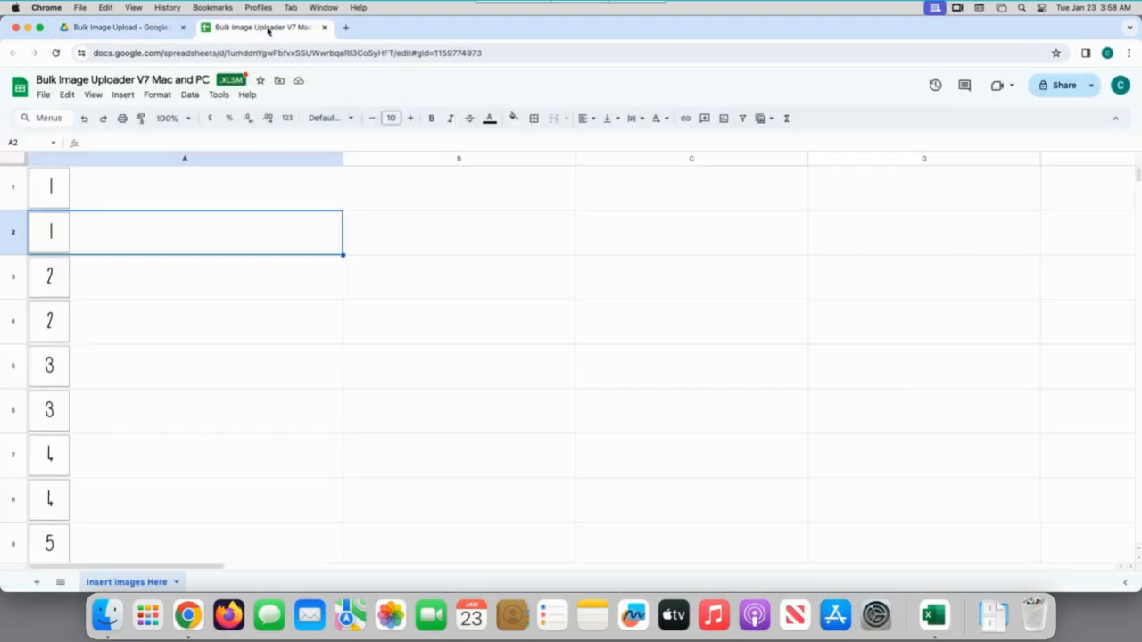
right_click(133, 584)
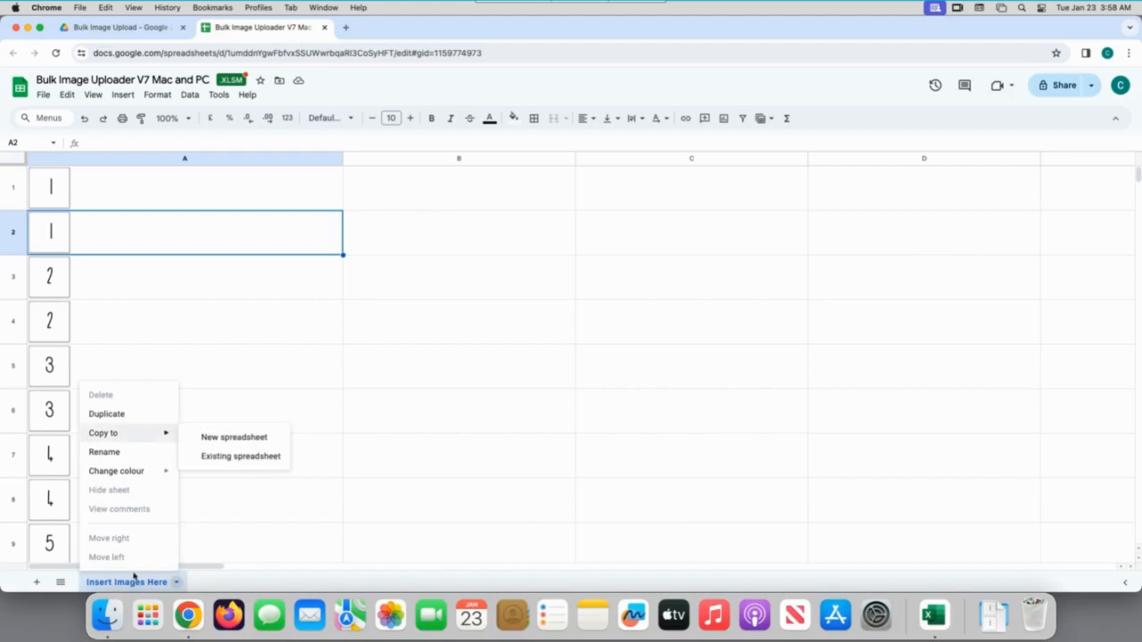
mouse_move(115, 436)
click(236, 457)
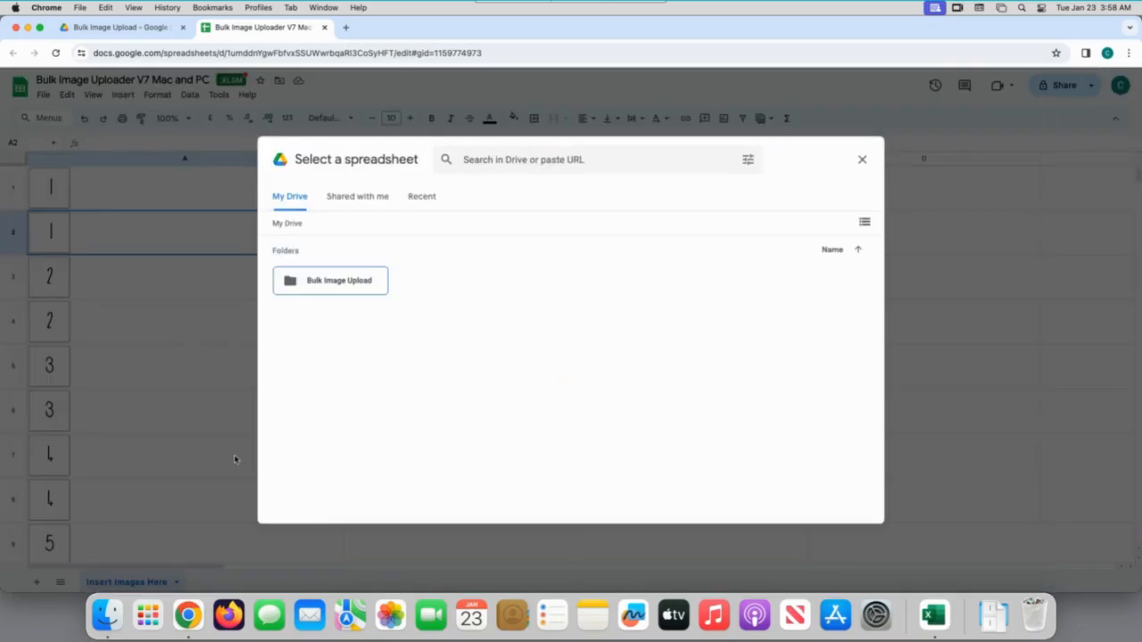
double_click(378, 283)
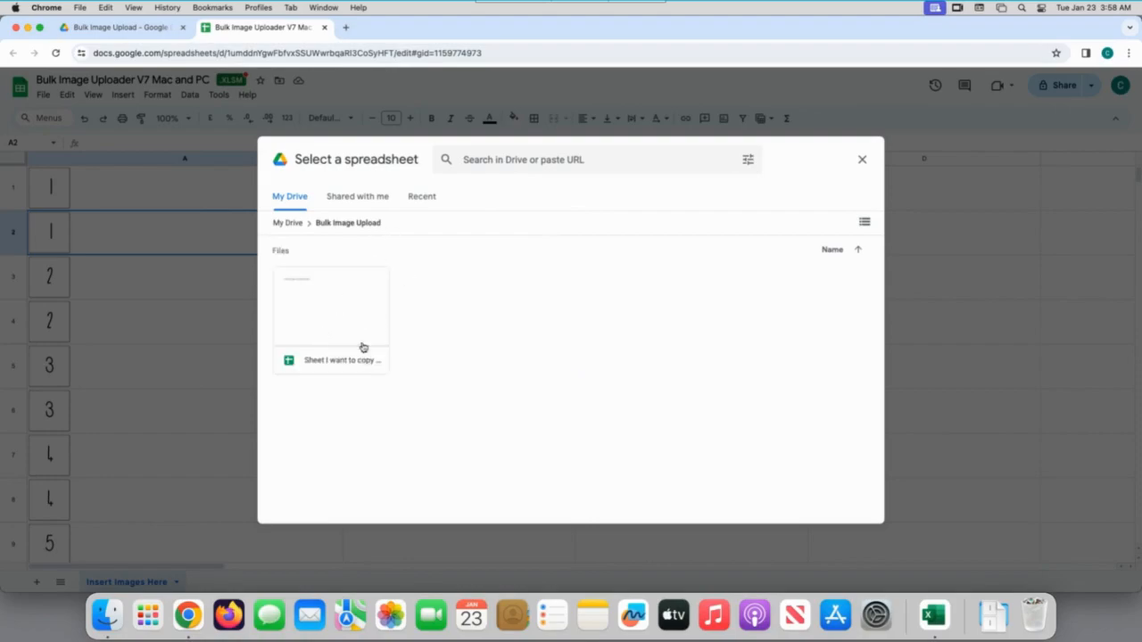
click(354, 367)
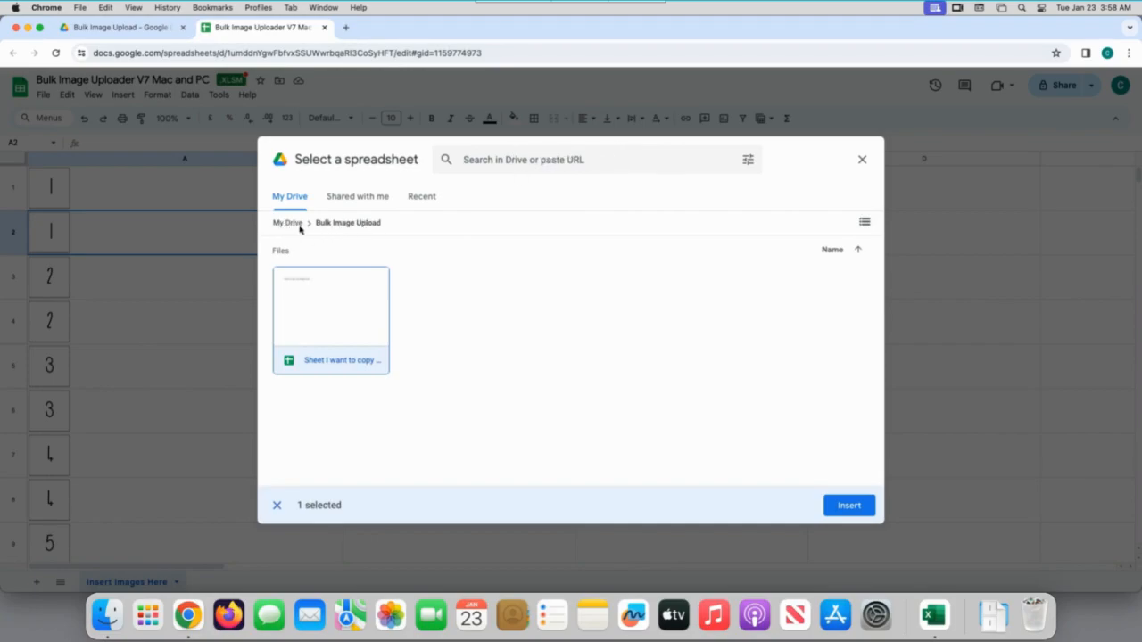
click(848, 506)
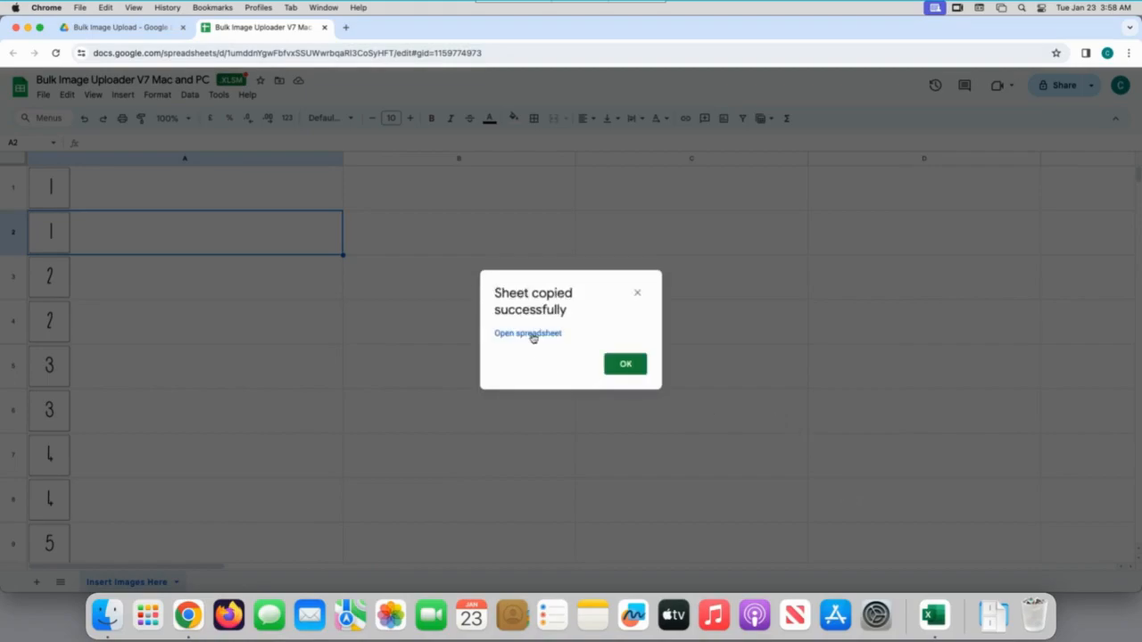
Open the destination spreadsheet and copy the image cells A1:A200 from its Copy of Insert Images Here sheet.
click(528, 334)
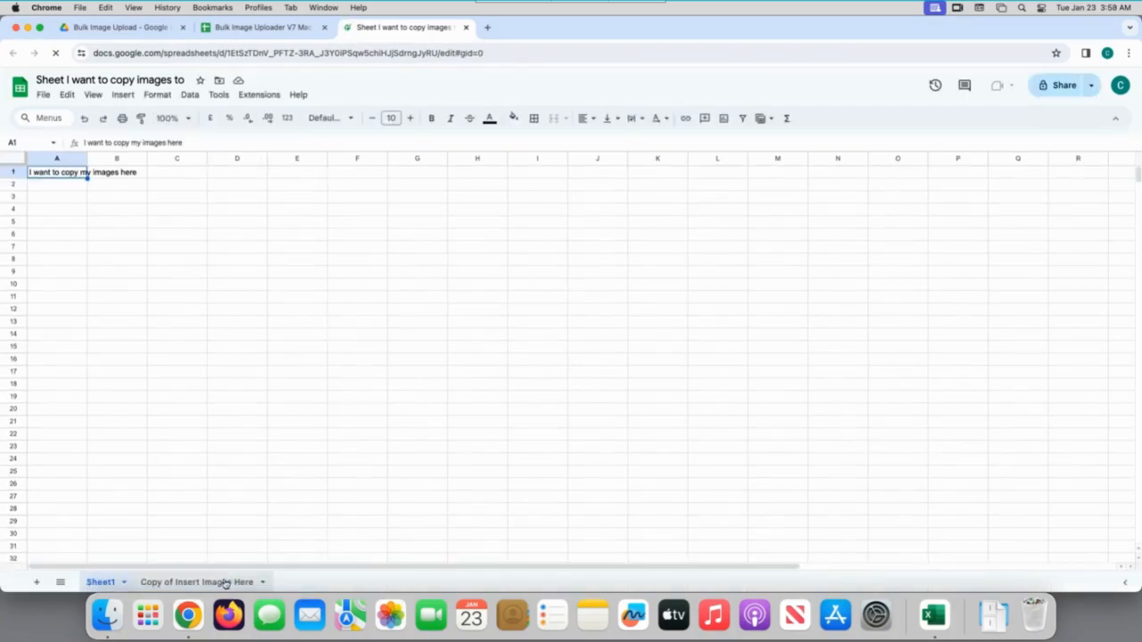
click(237, 582)
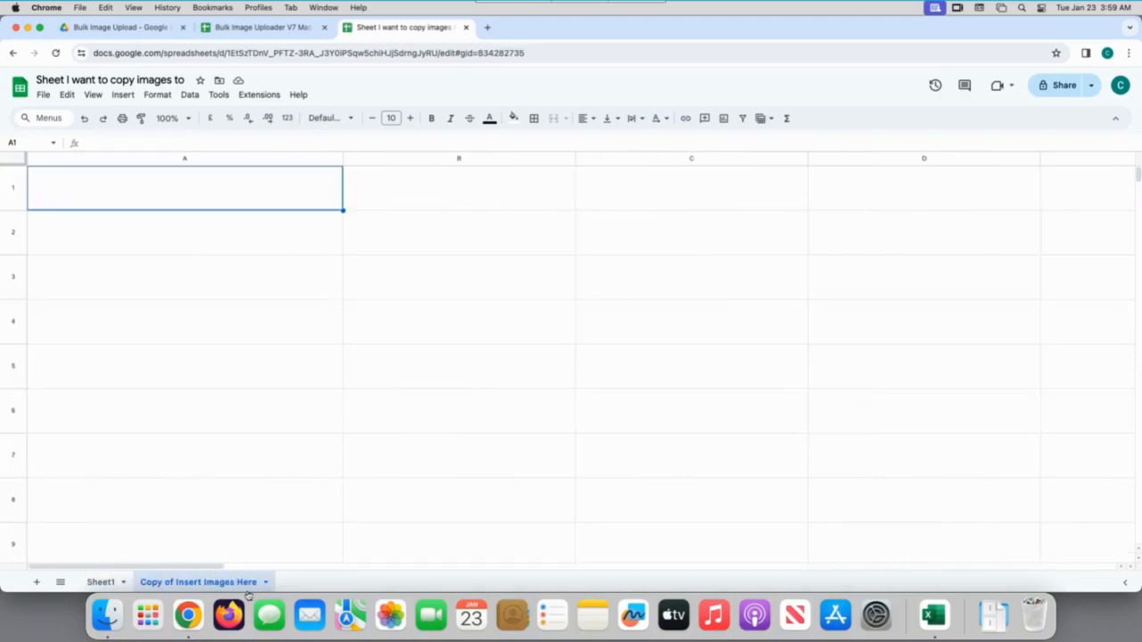
click(296, 189)
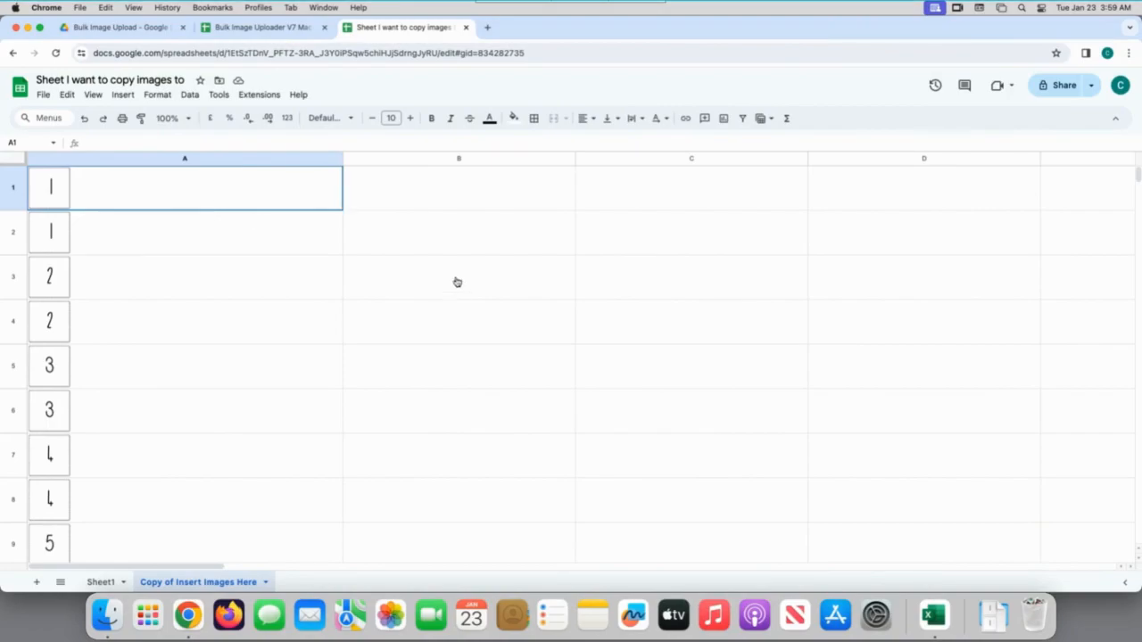
key(super+shift+Down)
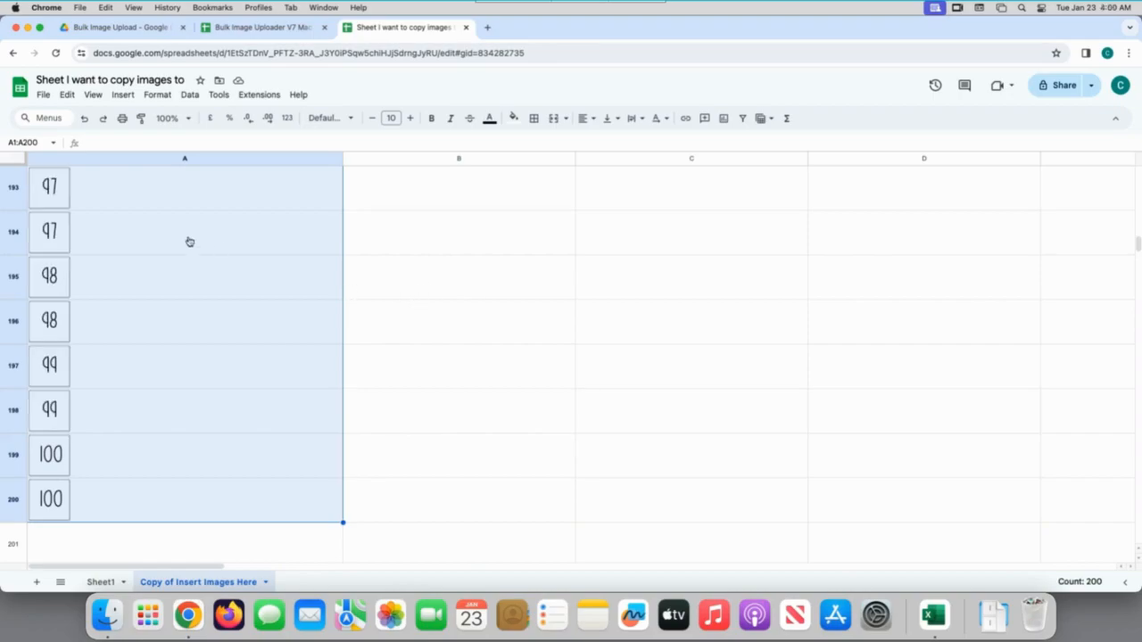
key(super+c)
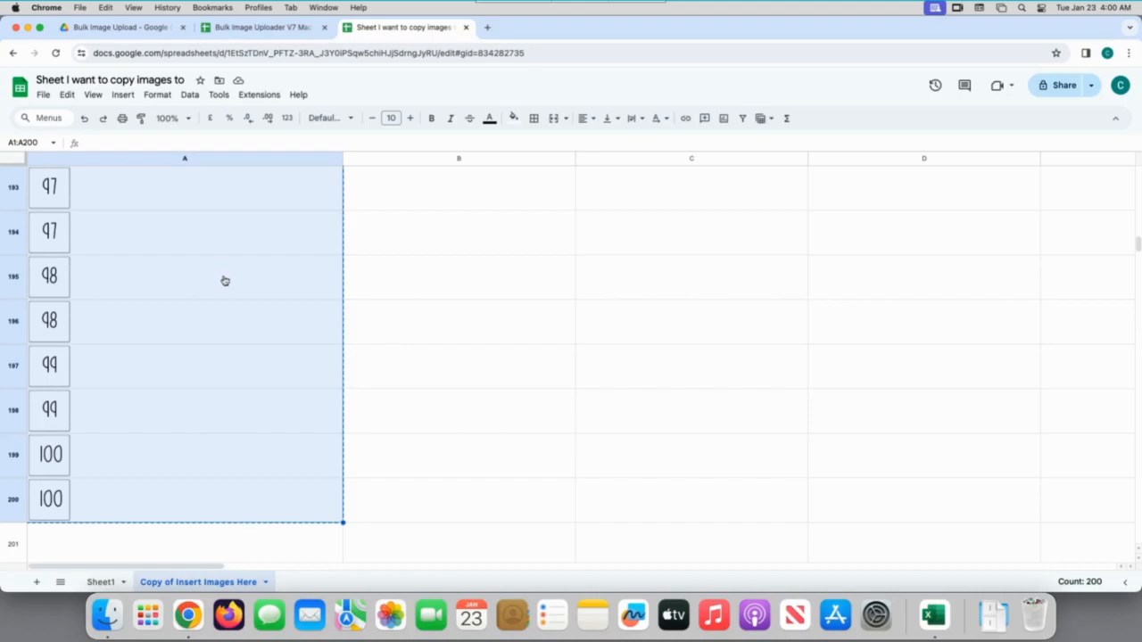
right_click(223, 280)
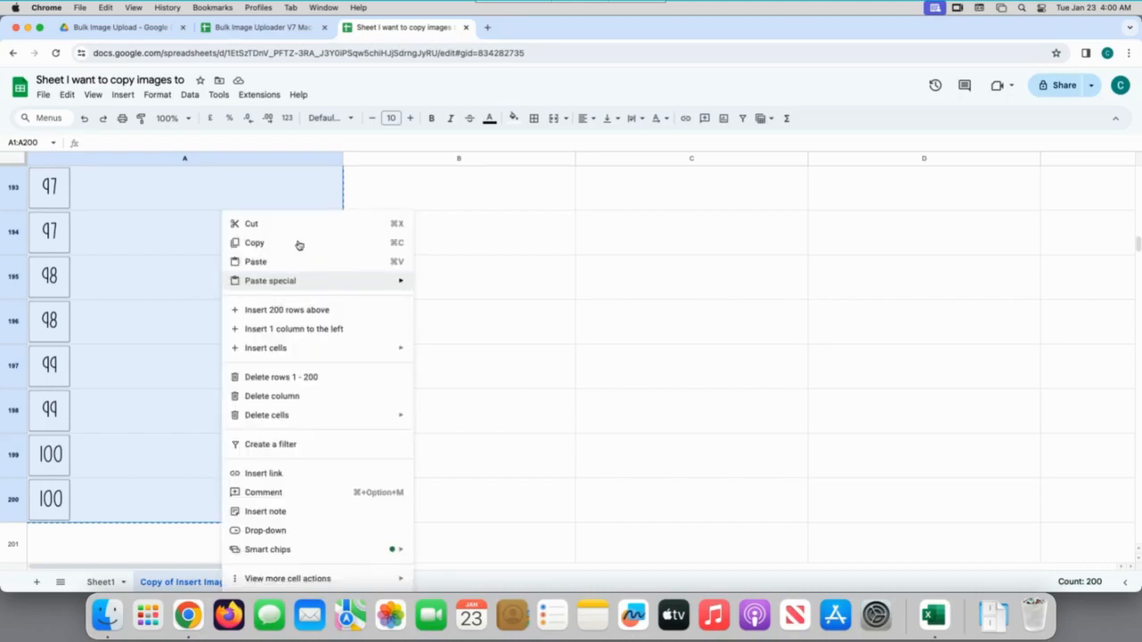
click(573, 218)
Paste the copied image cells into Sheet1 starting at cell A2, look through the pasted images, and clear the selection.
click(103, 581)
click(63, 190)
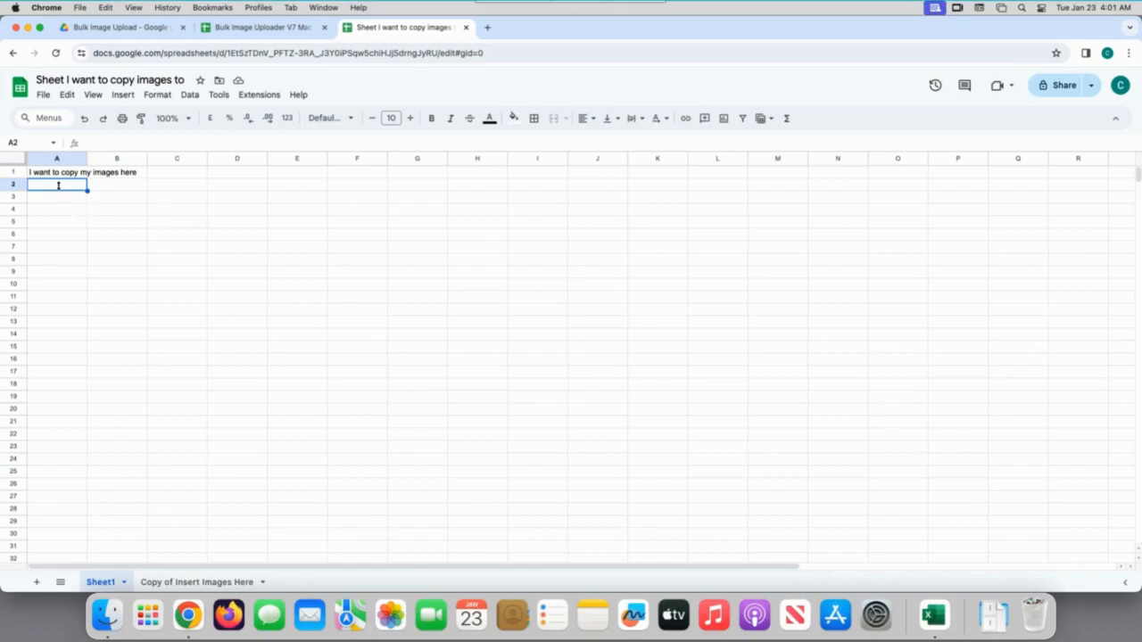
key(super+v)
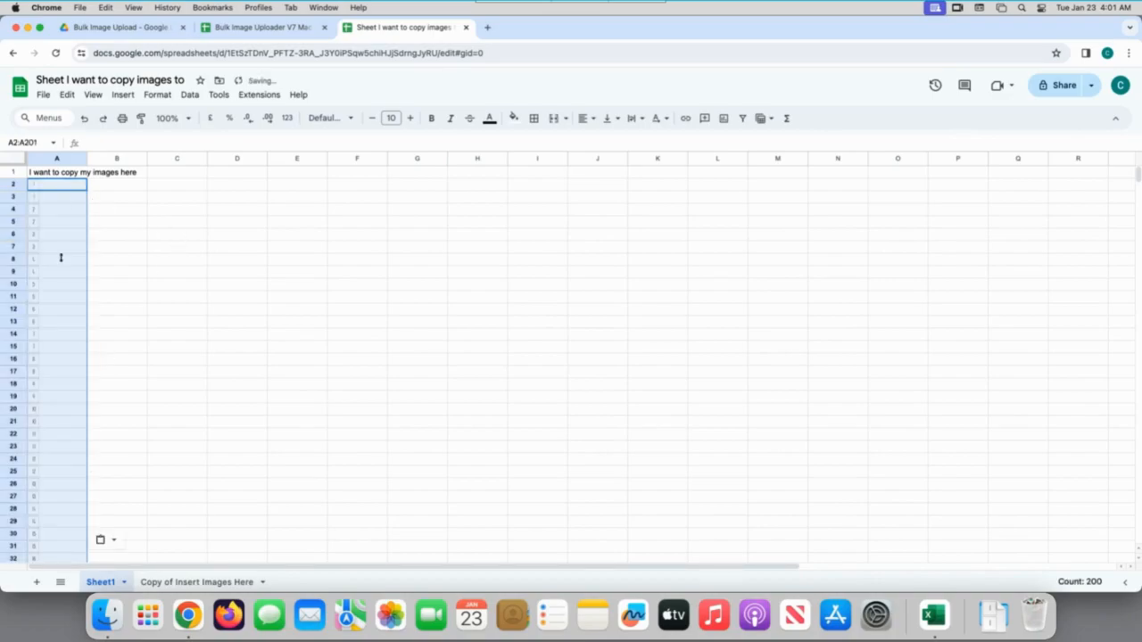
scroll(76, 517, down, 5)
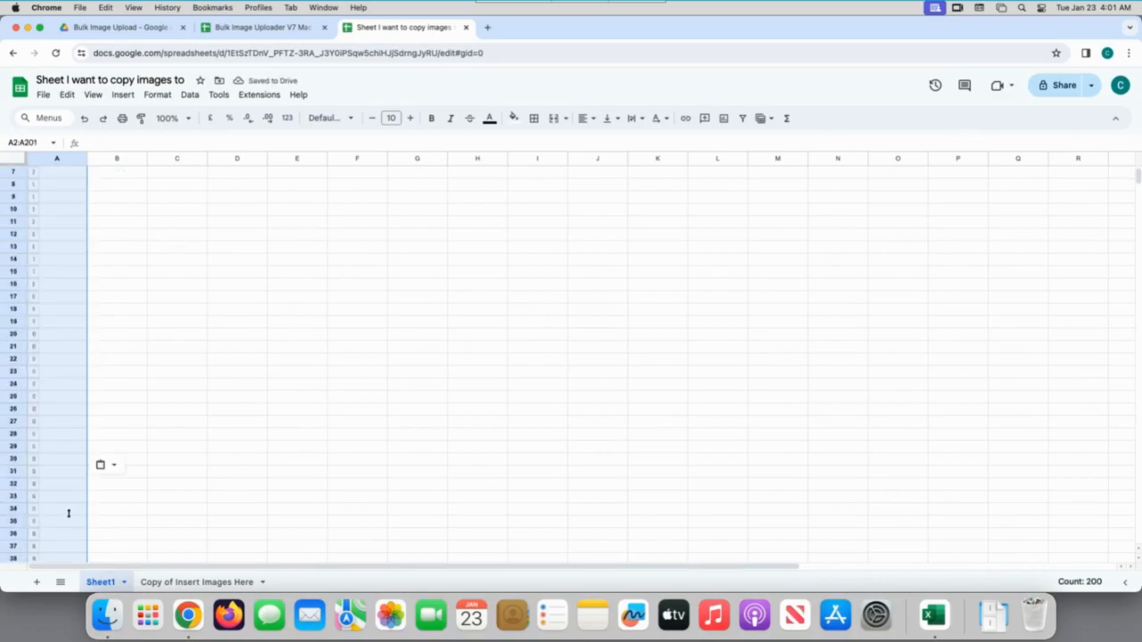
scroll(66, 513, down, 8)
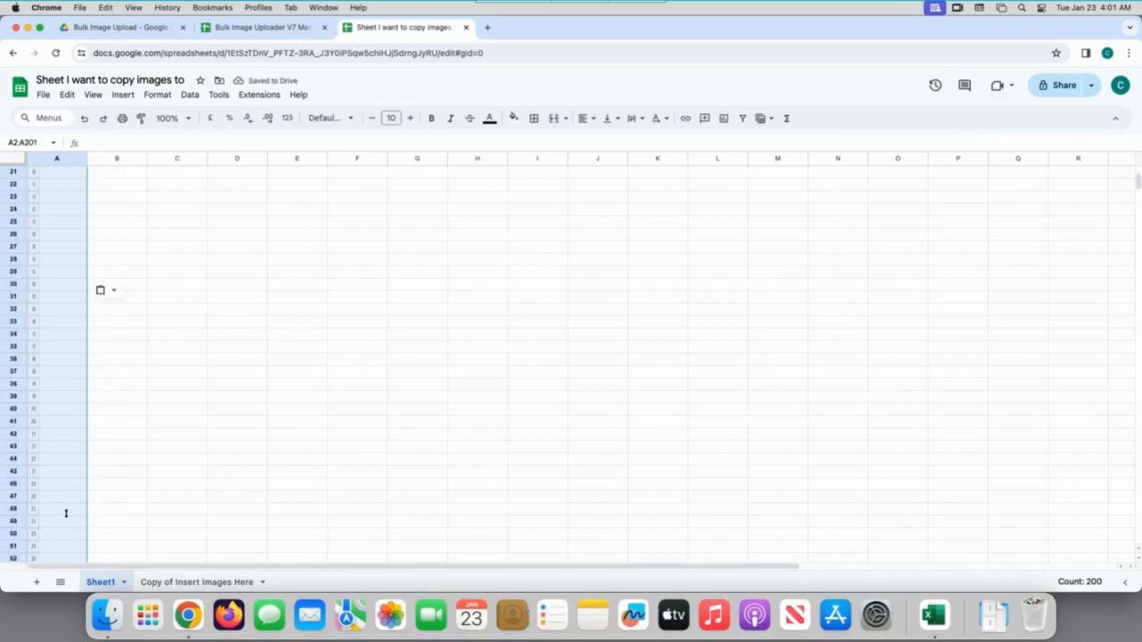
click(367, 471)
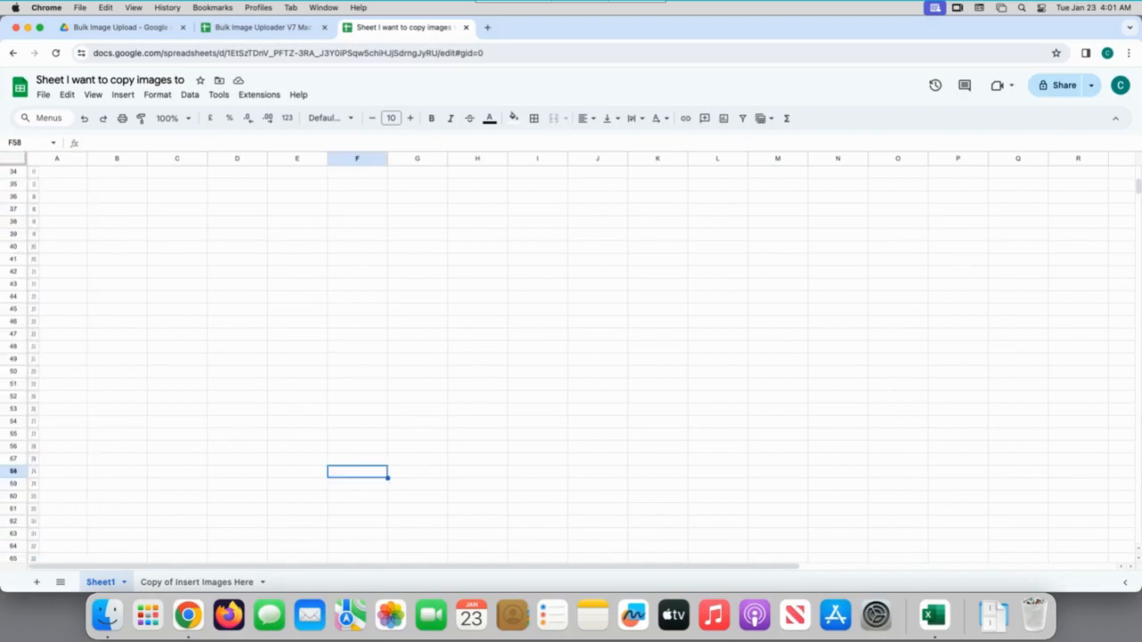